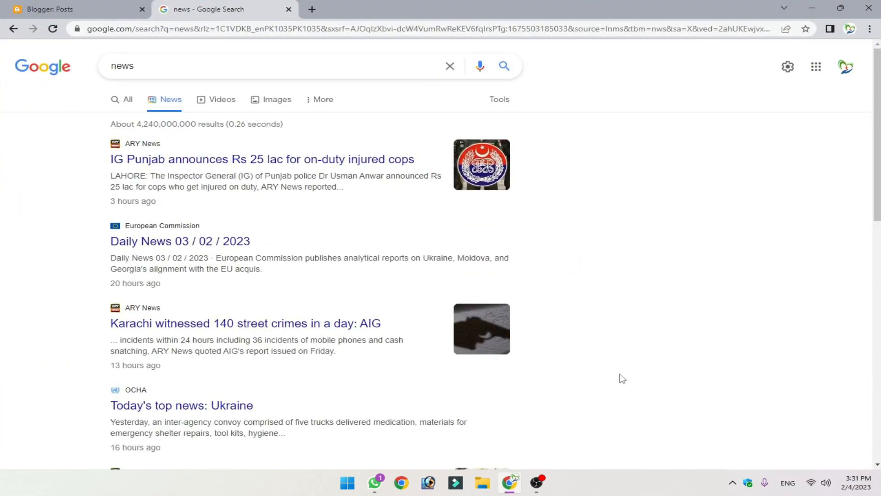
- Look through the Google News results for "news", examining which sites' articles are listed
scroll(303, 230, "down", 5)
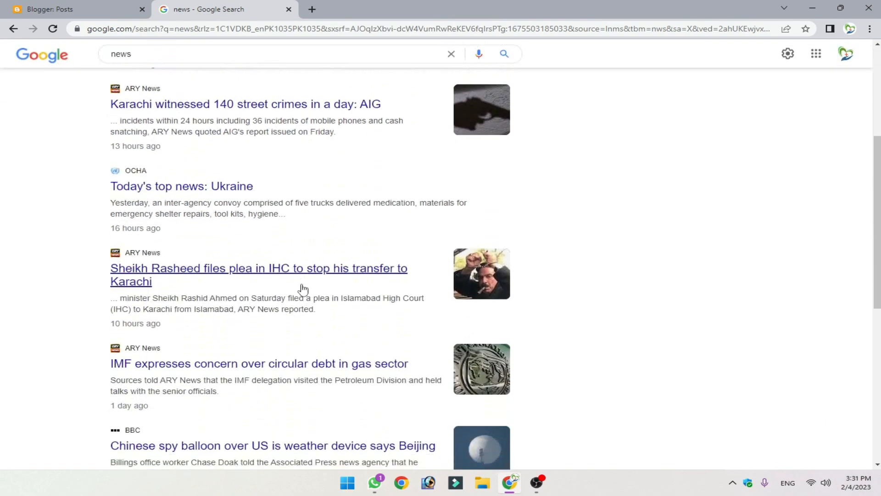
scroll(323, 367, "up", 5)
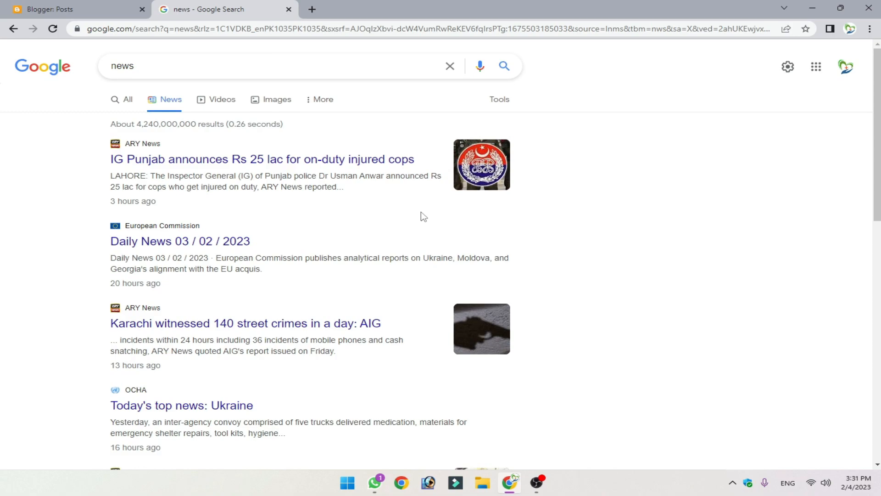
left_click_drag(165, 65, 97, 69)
left_click(78, 125)
scroll(235, 74, "down", 4)
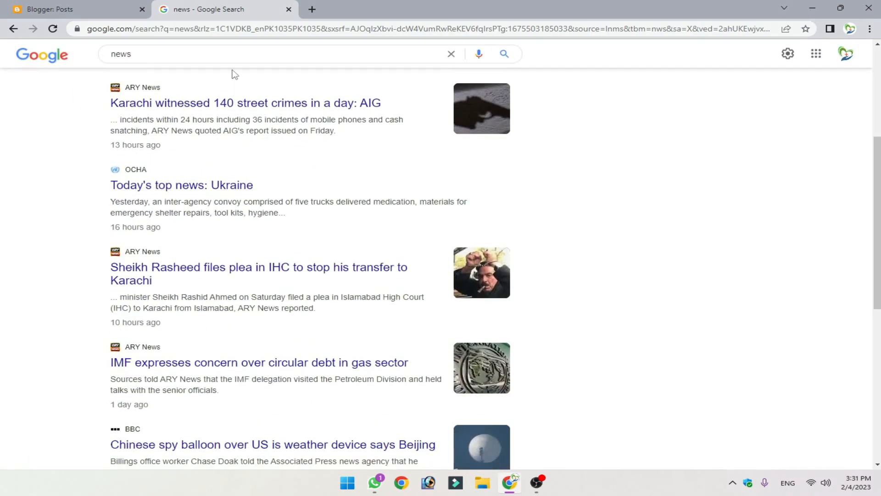
scroll(228, 298, "down", 7)
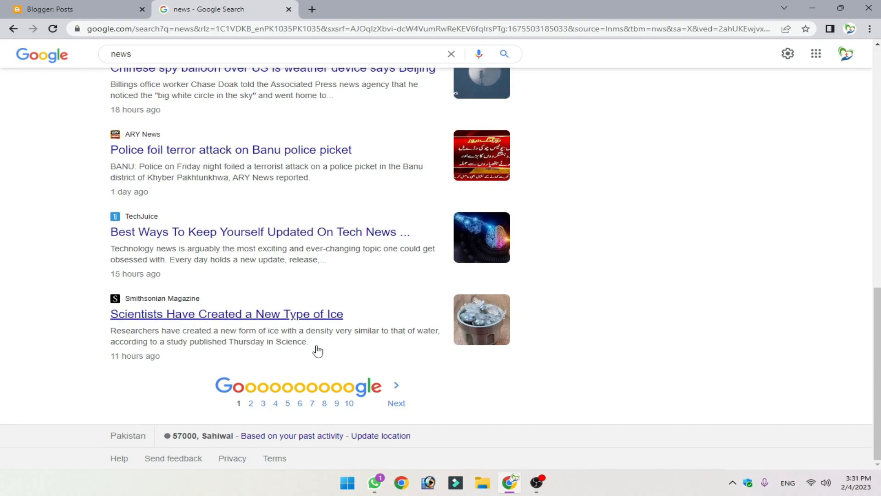
scroll(503, 244, "up", 4)
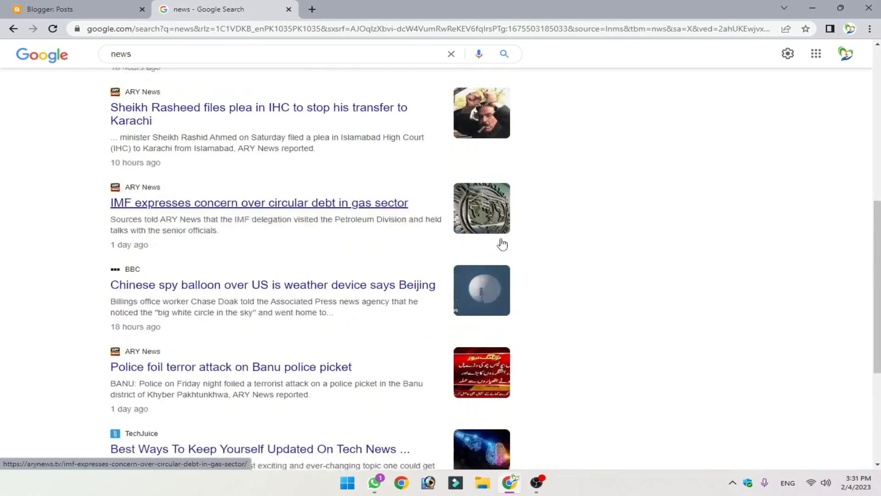
scroll(502, 244, "up", 7)
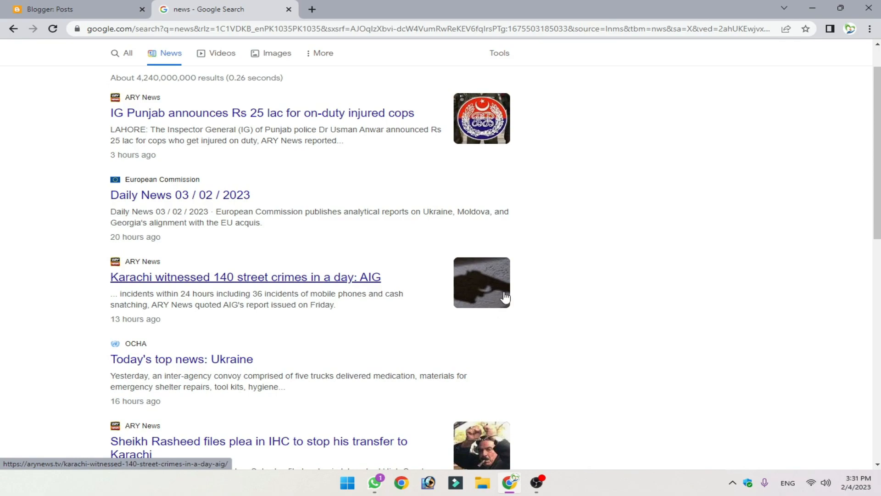
scroll(576, 299, "up", 1)
scroll(575, 299, "up", 1)
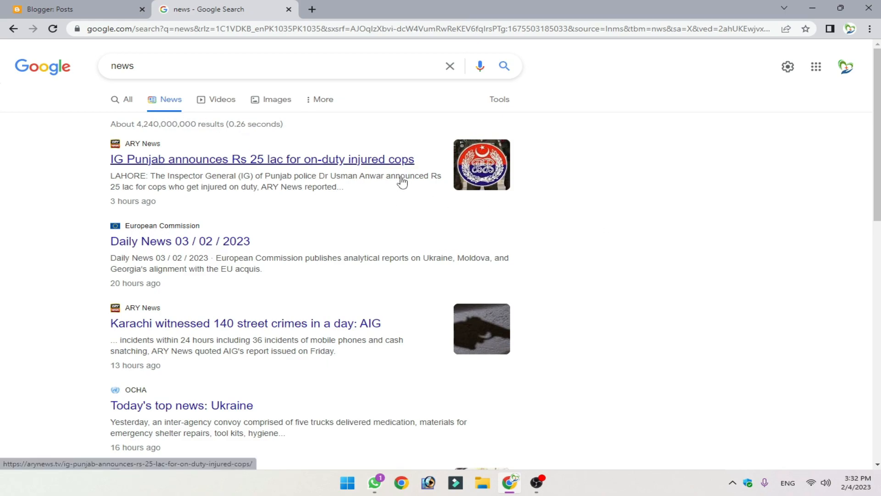
scroll(279, 233, "down", 4)
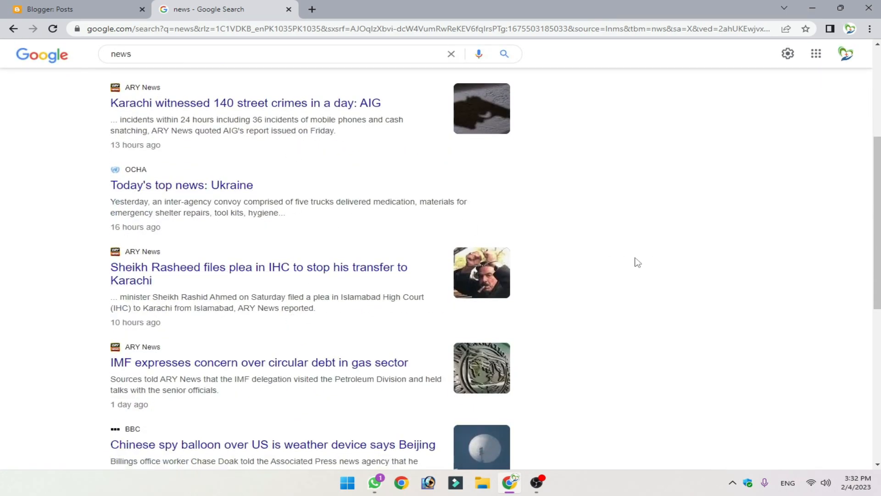
scroll(643, 257, "down", 5)
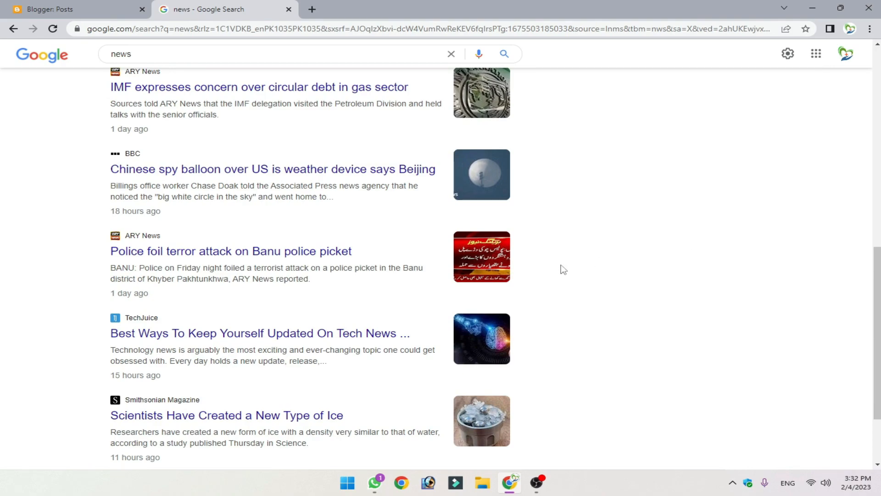
scroll(495, 387, "down", 2)
scroll(547, 384, "up", 7)
scroll(548, 385, "up", 4)
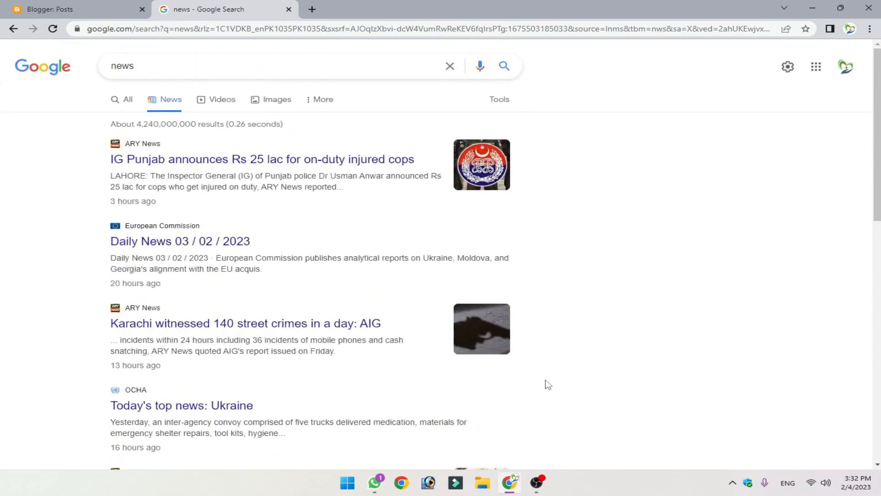
- Search Google for "google publisher center" in a new tab and open the Google Publisher Center site
left_click(36, 5)
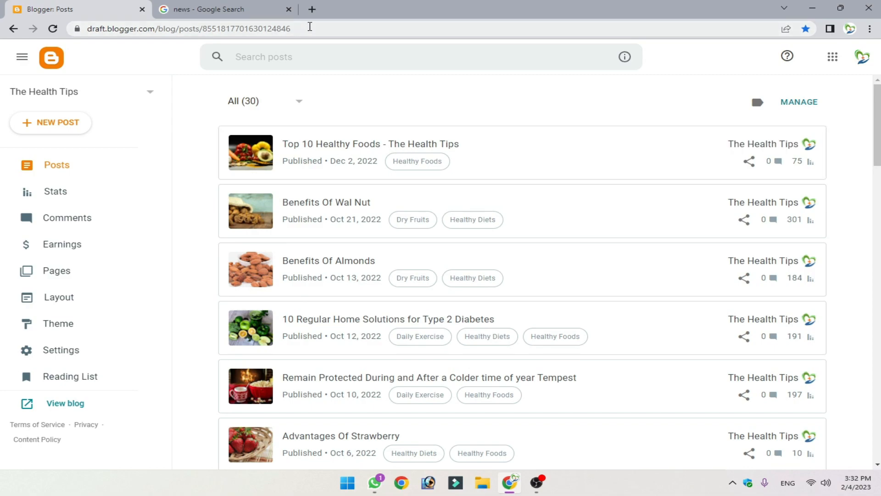
left_click(311, 15)
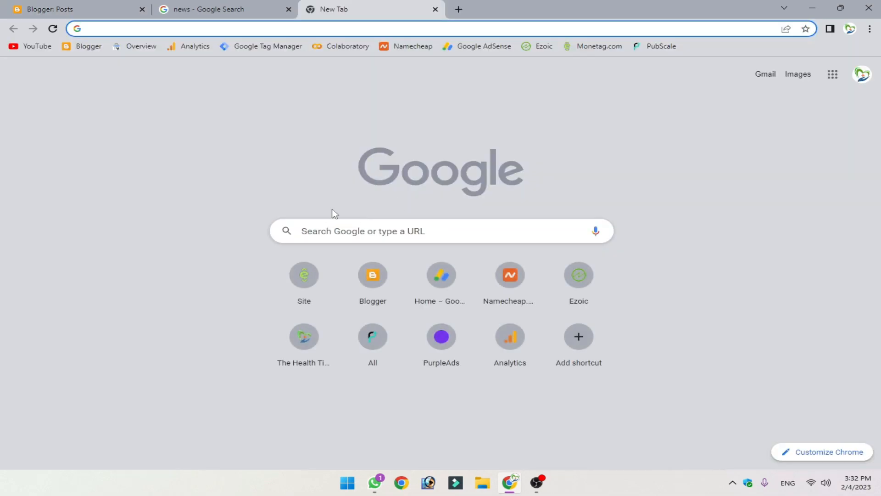
left_click(4, 5)
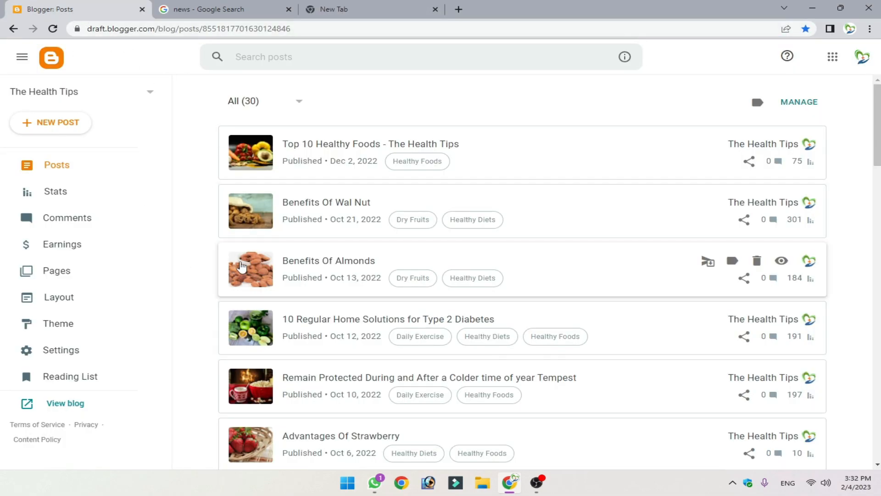
left_click(374, 5)
left_click(360, 233)
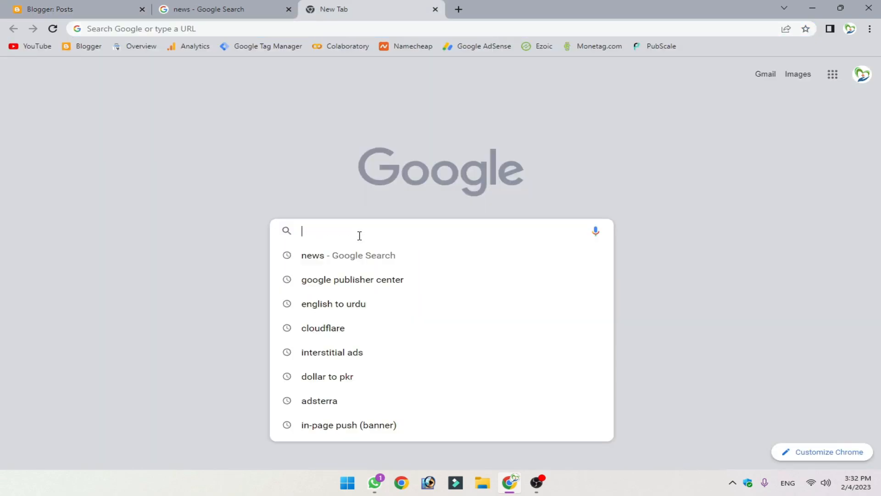
type("google")
key("Return")
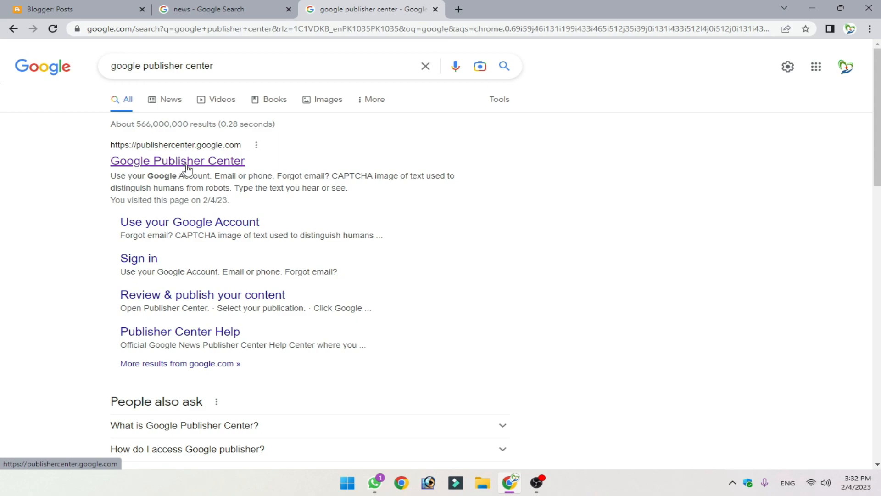
left_click(190, 169)
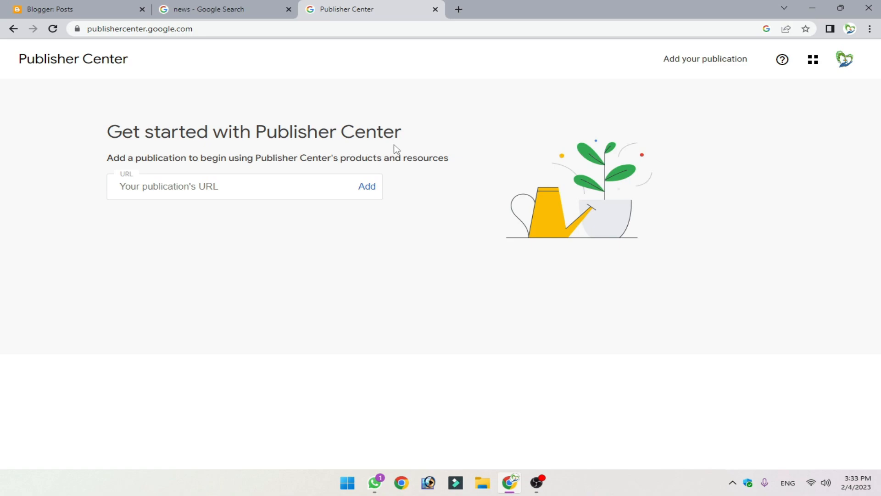
left_click(117, 185)
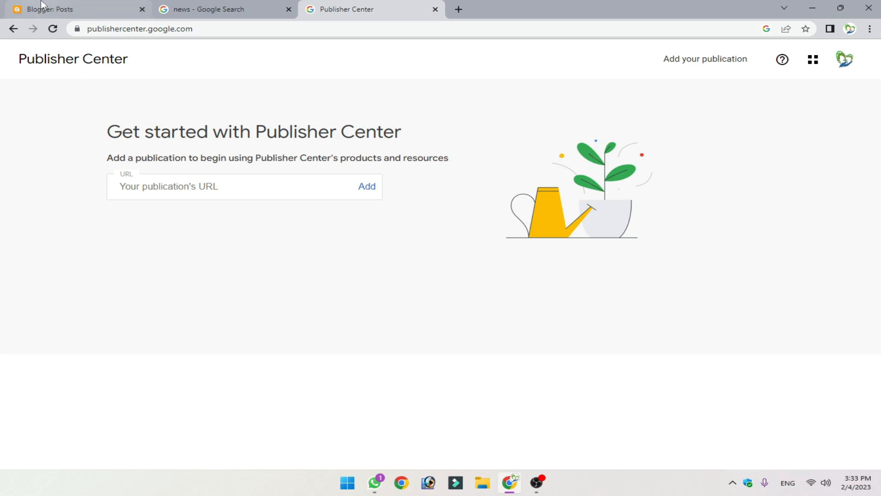
left_click(10, 6)
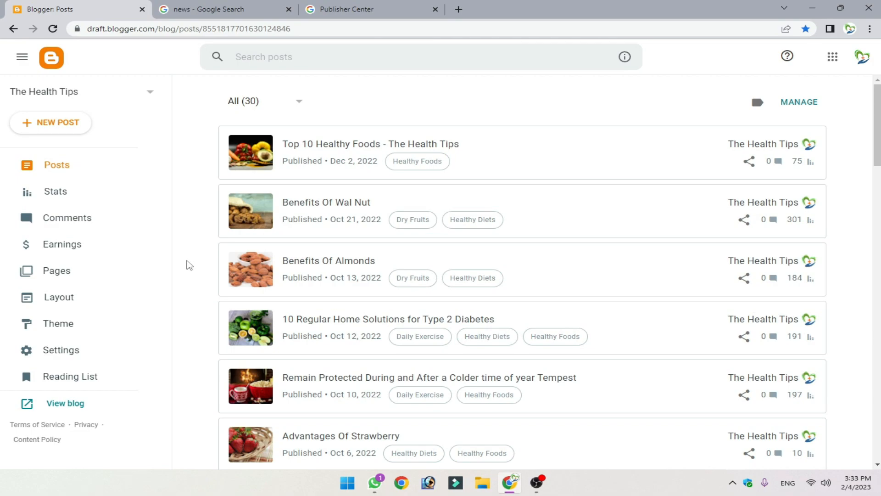
right_click(70, 408)
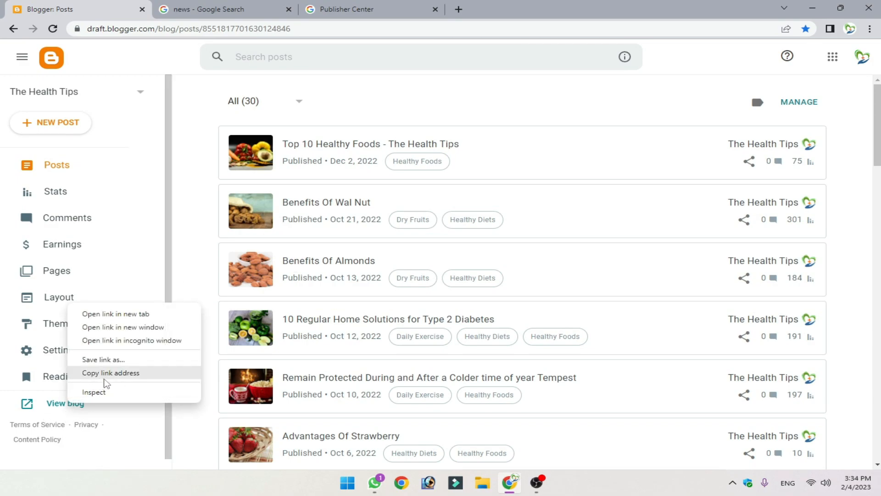
left_click(127, 373)
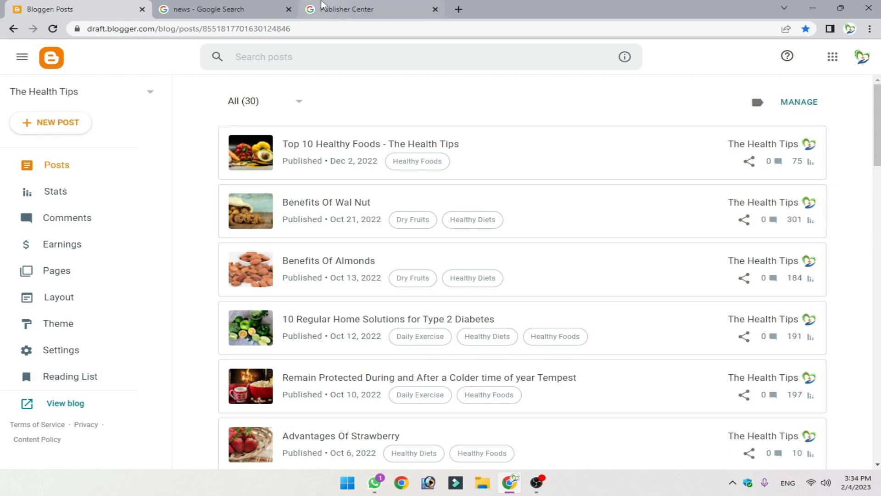
left_click(346, 10)
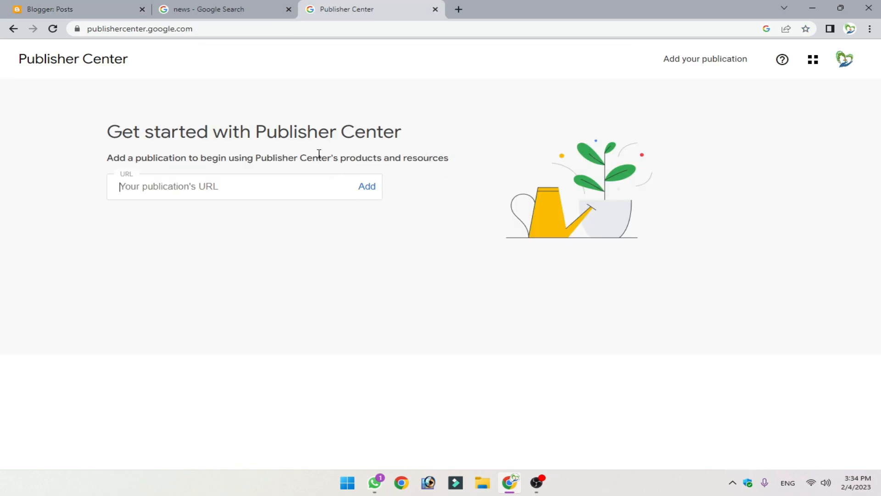
key("ctrl+v")
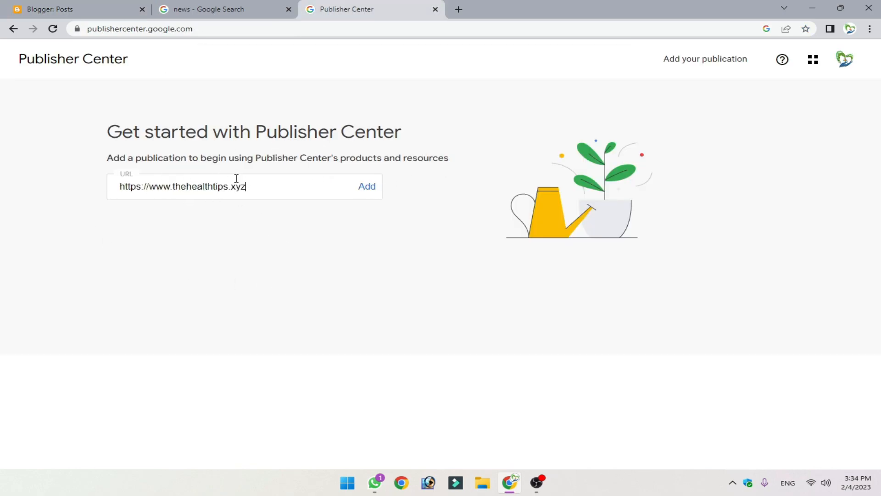
left_click(371, 196)
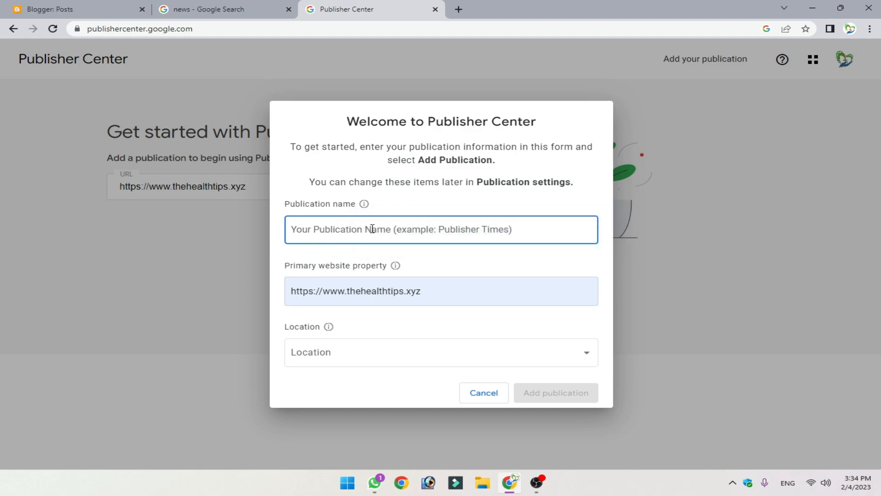
- Enter "The Health Tips" as the publication name
type("T")
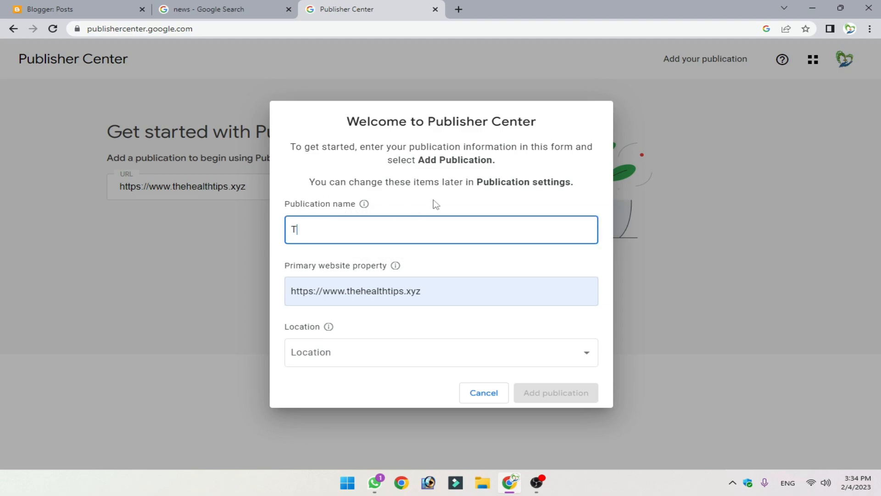
type("he Health Tips")
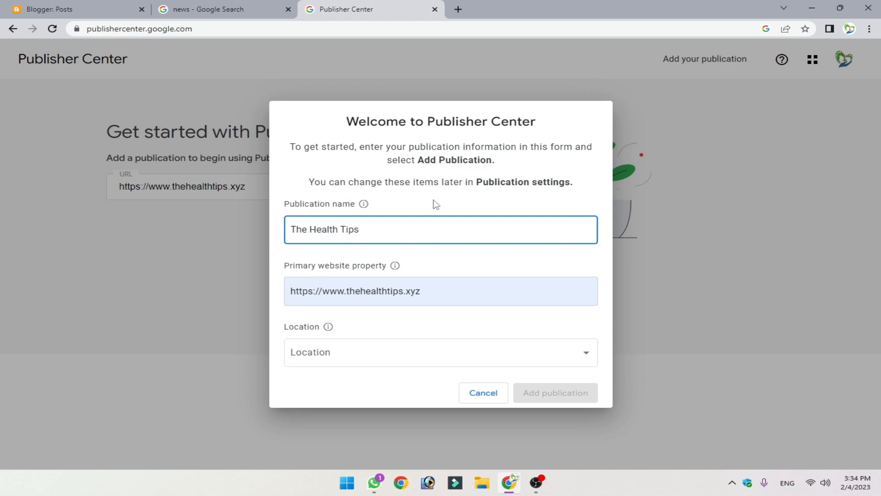
left_click(402, 248)
left_click(292, 288)
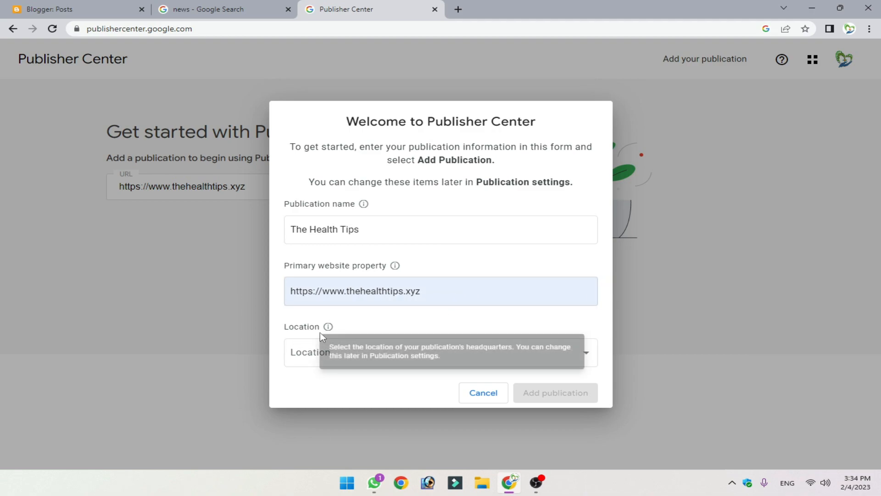
- Set the publication's location to United States
left_click(311, 355)
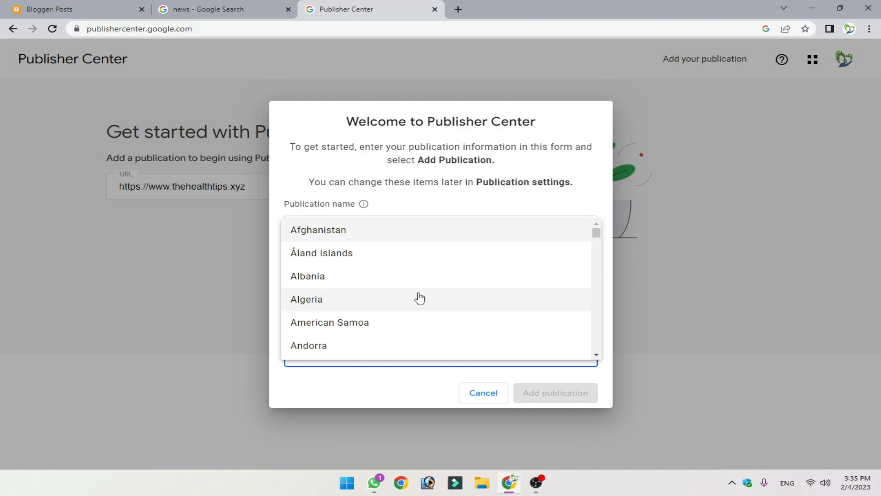
key("u")
key("Down")
key("Down")
key("Down")
key("Down")
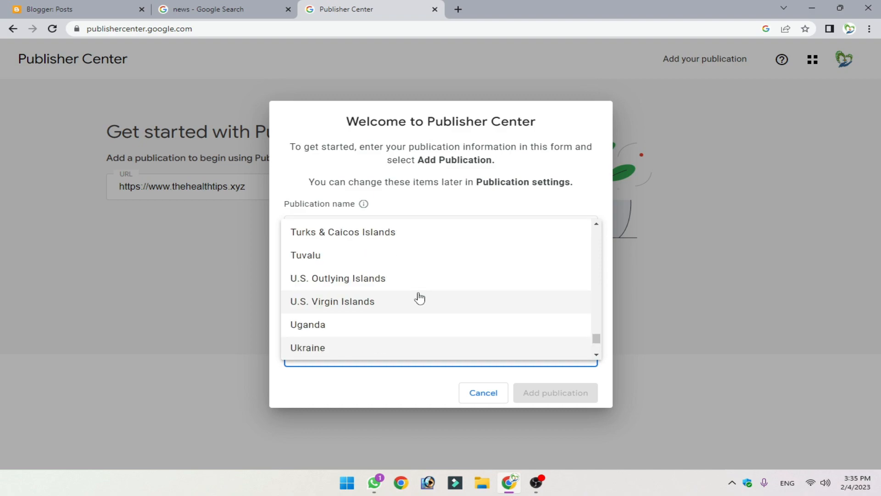
key("Down")
key("Down")
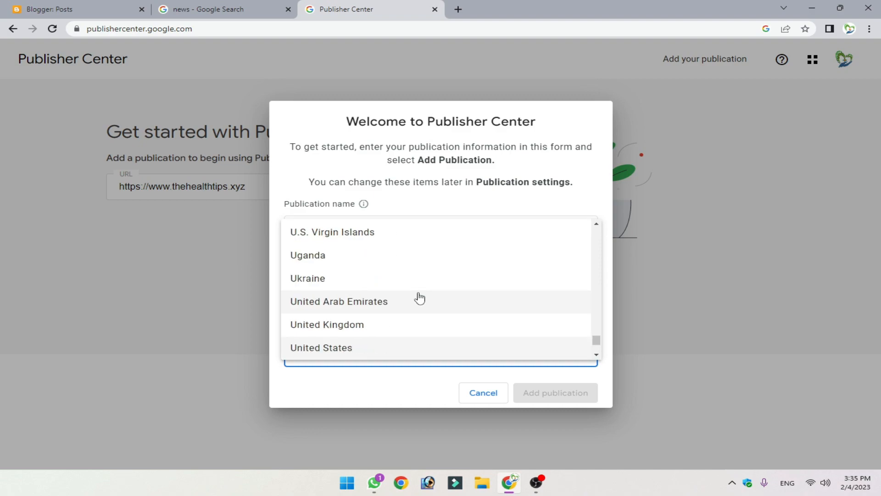
left_click(346, 356)
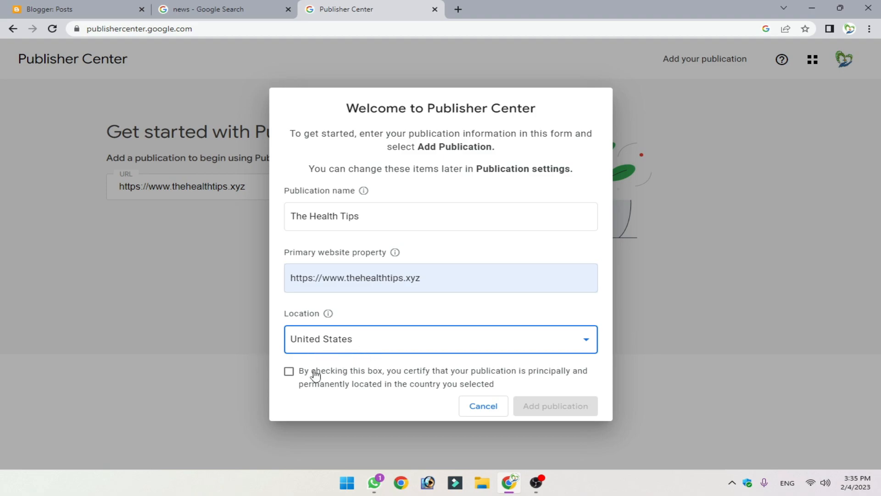
- Certify that the publication is principally and permanently located in the selected country, and add the publication
left_click(301, 380)
left_click(290, 372)
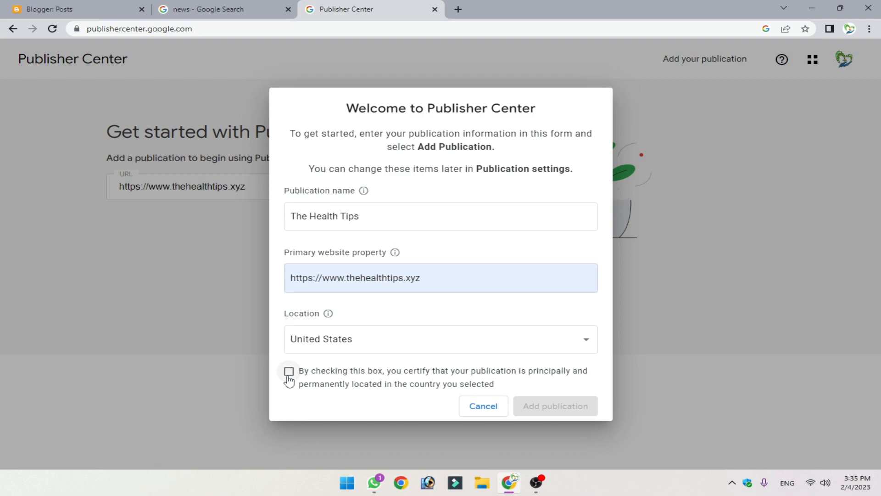
left_click(289, 371)
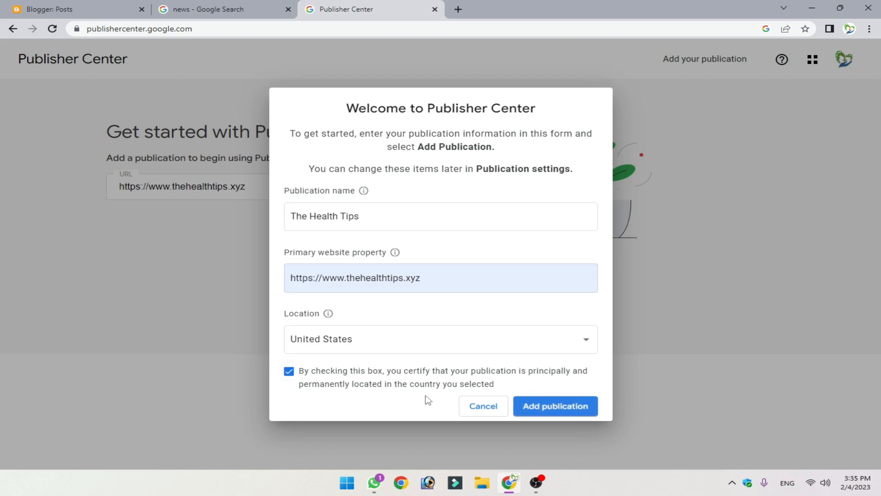
left_click(555, 406)
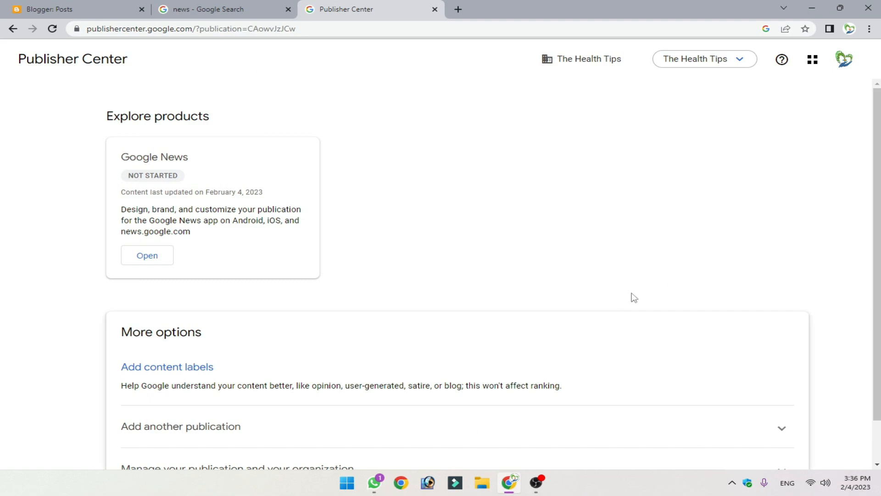
scroll(649, 275, "down", 2)
scroll(597, 230, "up", 1)
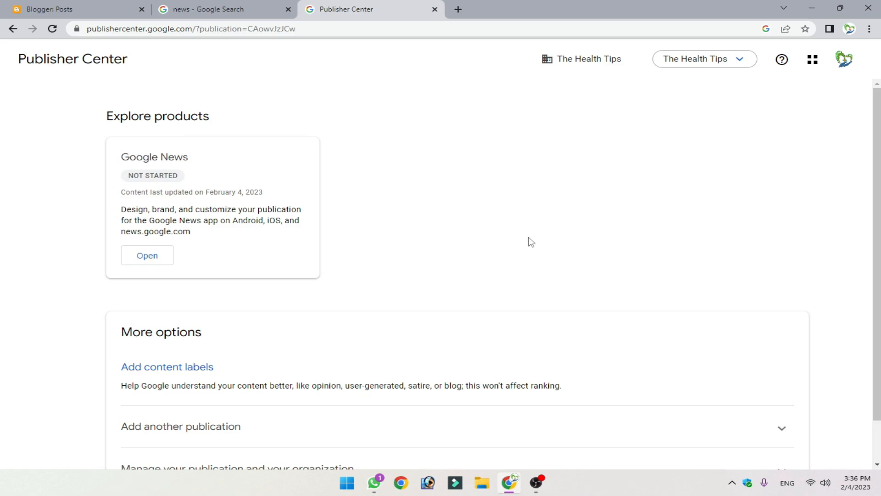
scroll(542, 234, "down", 1)
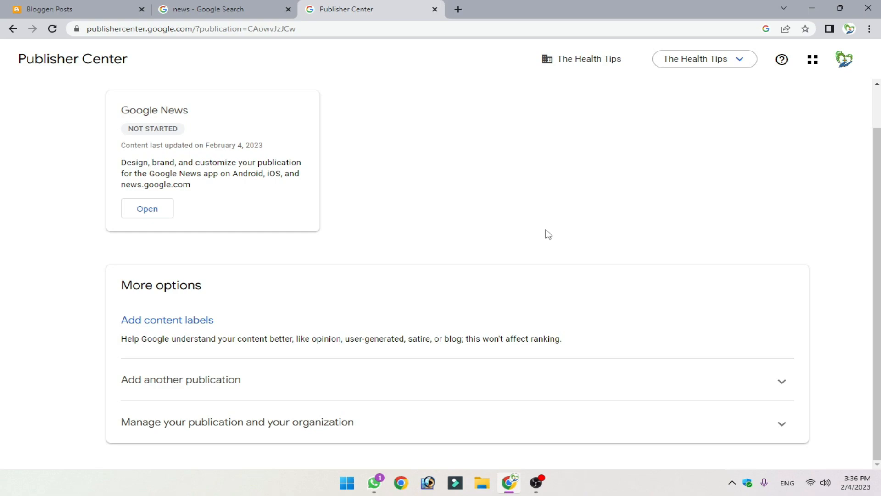
- Open the Google News product of The Health Tips publication and start editing its settings
scroll(542, 244, "up", 1)
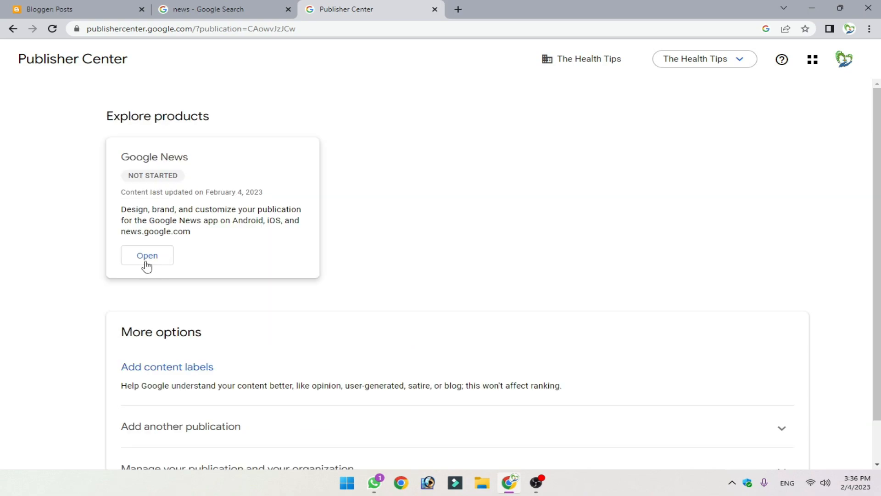
left_click(146, 256)
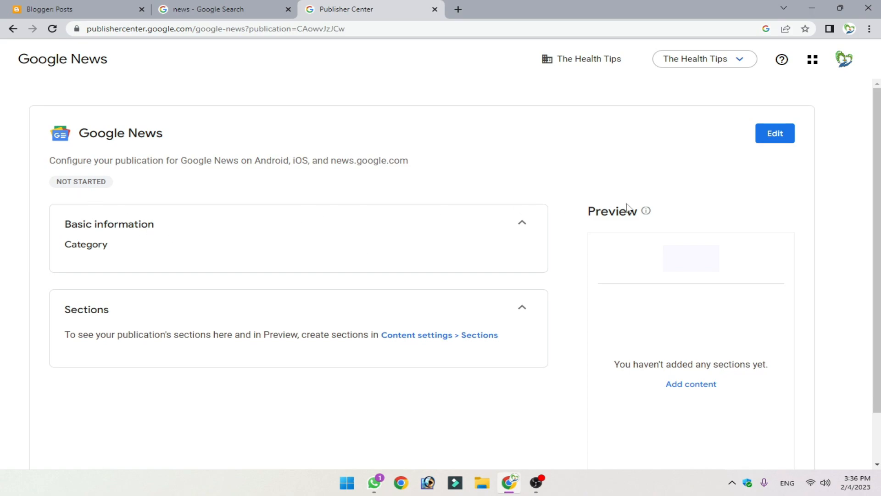
left_click(782, 138)
scroll(273, 260, "down", 1)
scroll(274, 260, "up", 1)
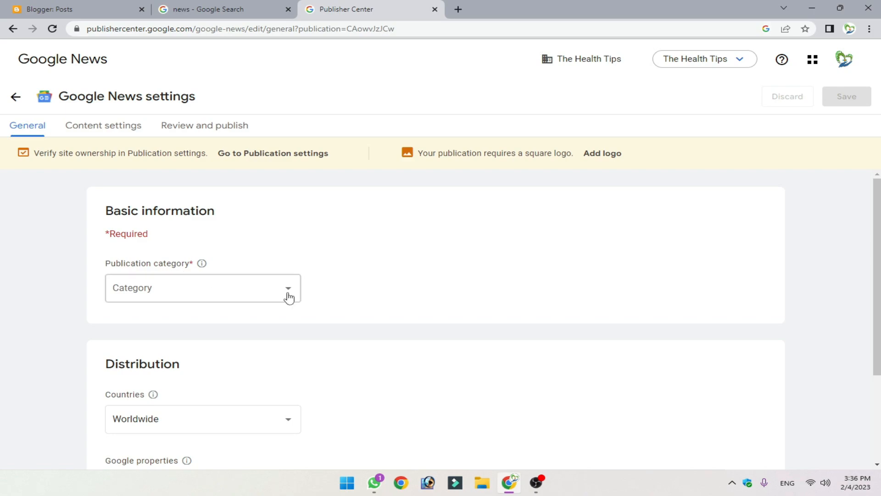
- Set the publication category to Health & Fitness in the basic information
left_click(268, 305)
scroll(257, 356, "down", 10)
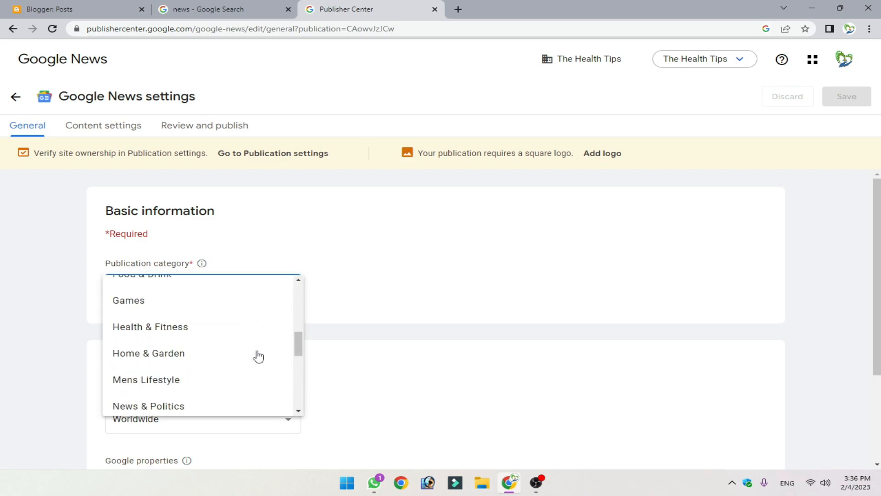
scroll(222, 357, "up", 10)
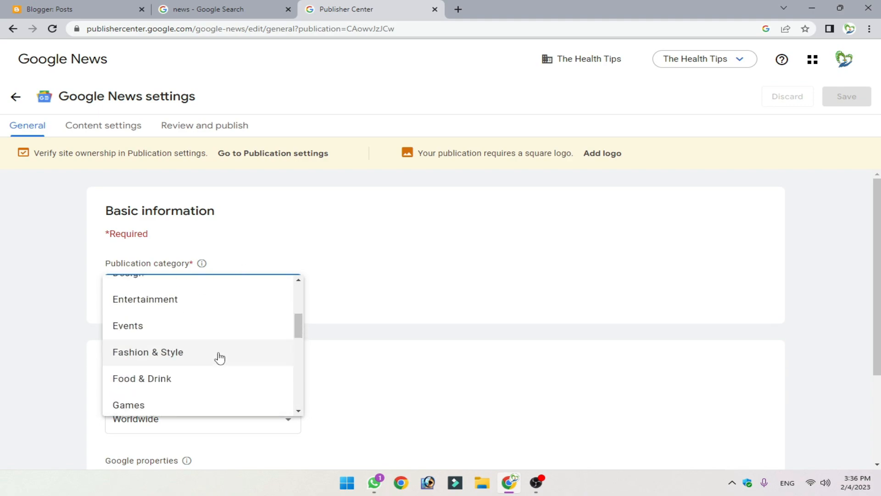
mouse_move(298, 303)
left_mouse_down()
mouse_move(307, 335)
mouse_move(301, 373)
mouse_move(302, 356)
left_mouse_up()
scroll(117, 357, "up", 1)
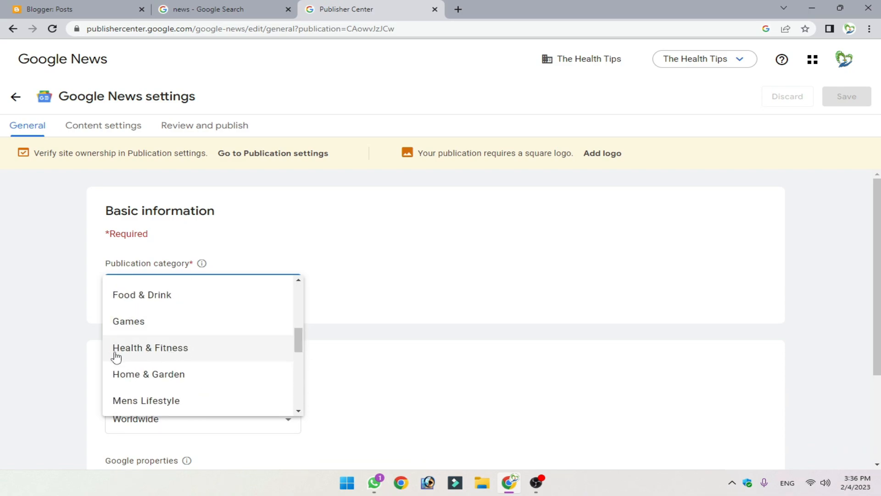
left_click(156, 352)
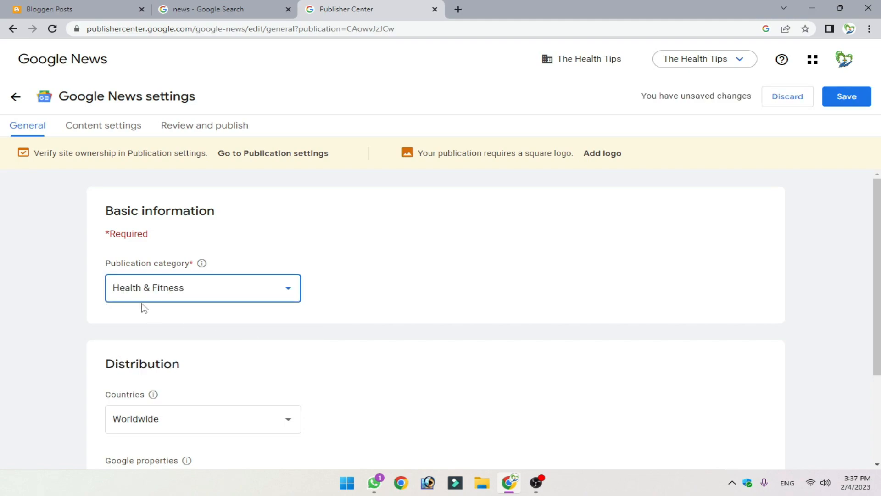
- Look through the available publication categories, keeping Health & Fitness selected
scroll(358, 308, "down", 1)
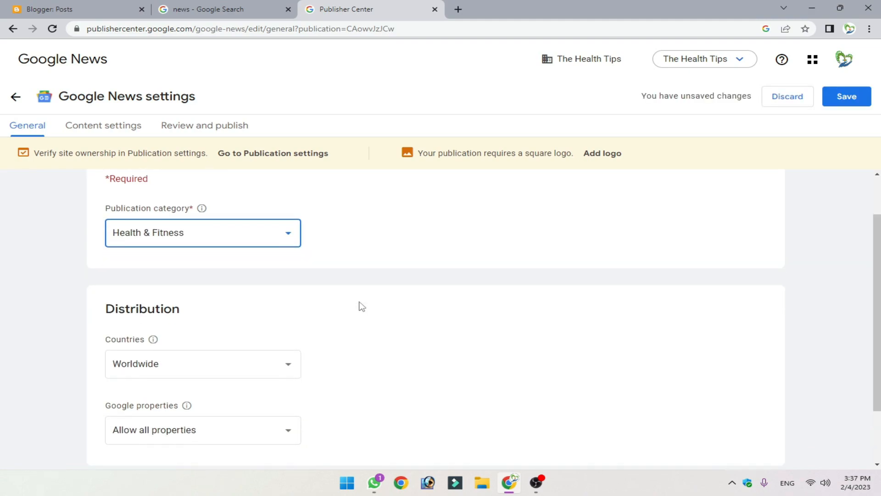
left_click(285, 244)
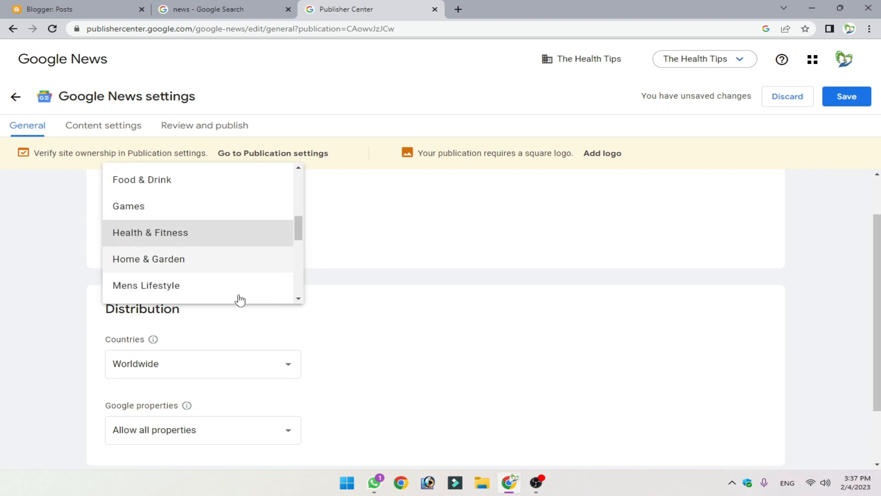
scroll(235, 271, "down", 3)
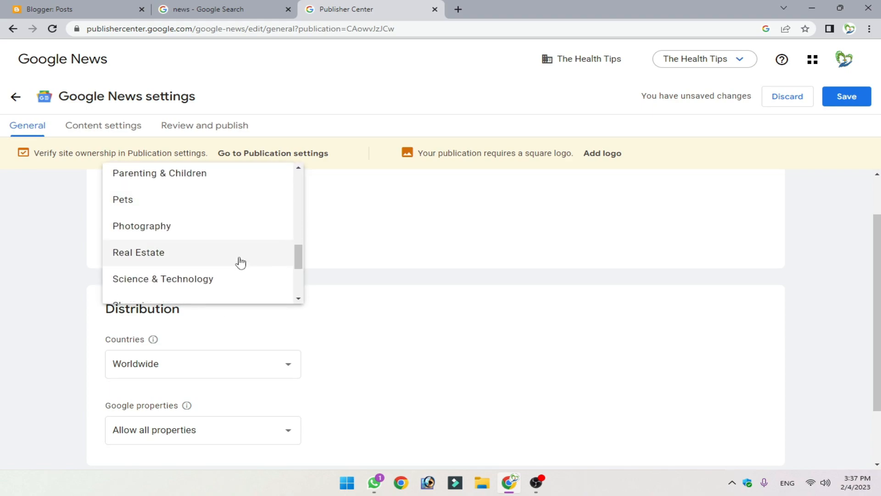
scroll(238, 260, "up", 2)
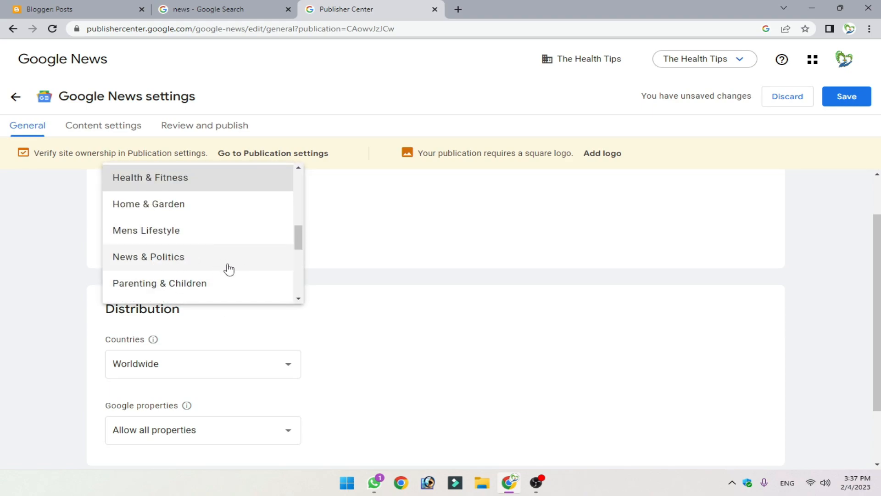
scroll(231, 264, "down", 3)
scroll(236, 278, "down", 1)
scroll(238, 268, "up", 6)
scroll(228, 230, "up", 3)
scroll(228, 244, "down", 5)
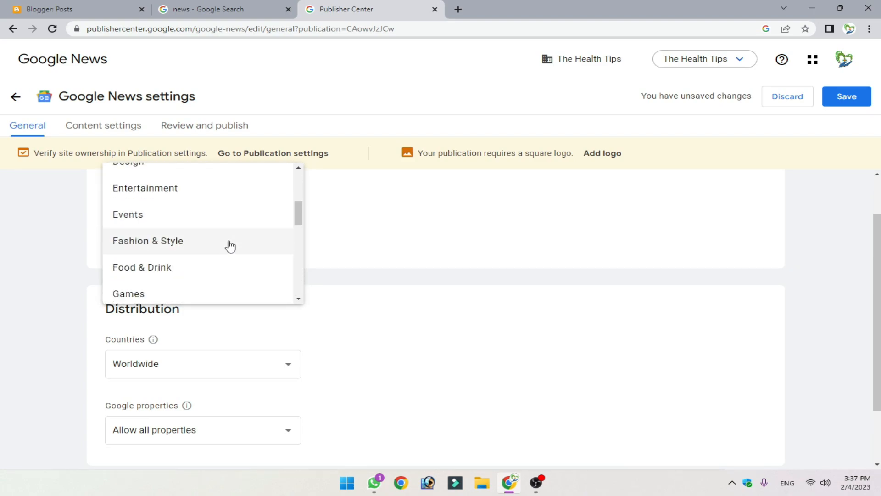
scroll(238, 248, "down", 2)
scroll(120, 281, "up", 2)
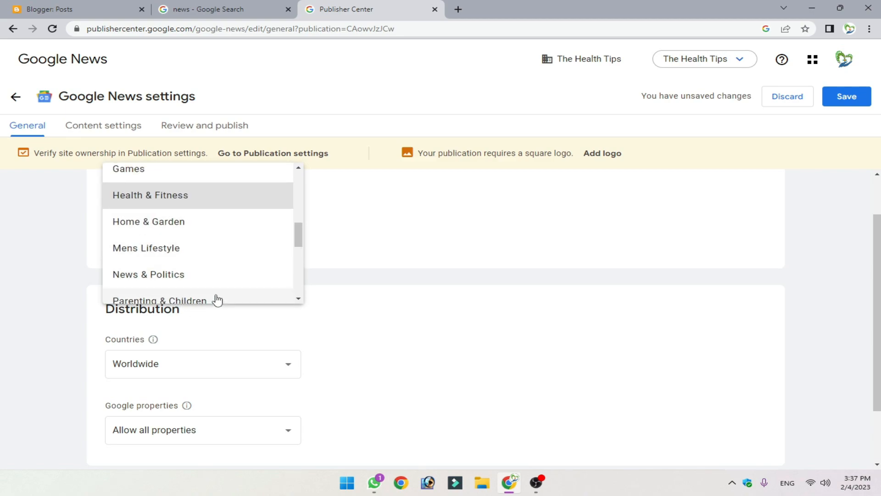
scroll(237, 266, "up", 2)
scroll(232, 257, "up", 5)
scroll(225, 220, "down", 4)
scroll(225, 224, "down", 2)
scroll(193, 230, "up", 1)
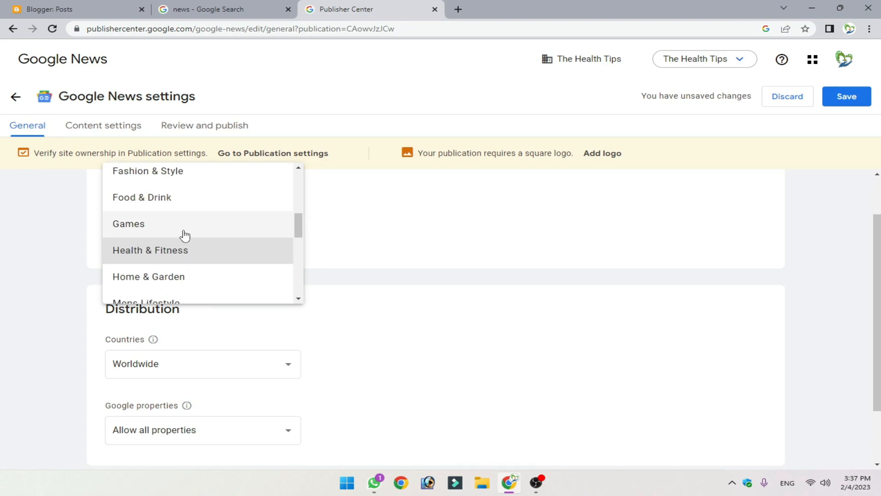
left_click(159, 252)
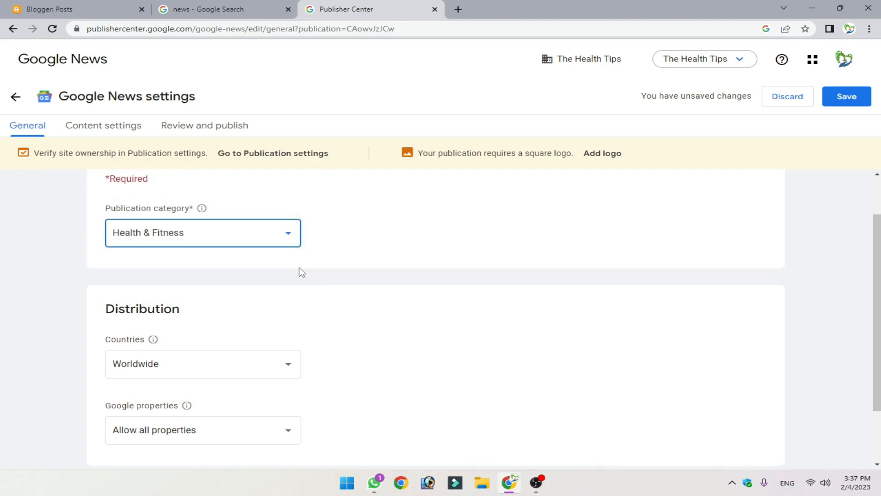
- Keep distribution at Worldwide with all Google properties allowed, and continue to the content settings
scroll(299, 272, "down", 2)
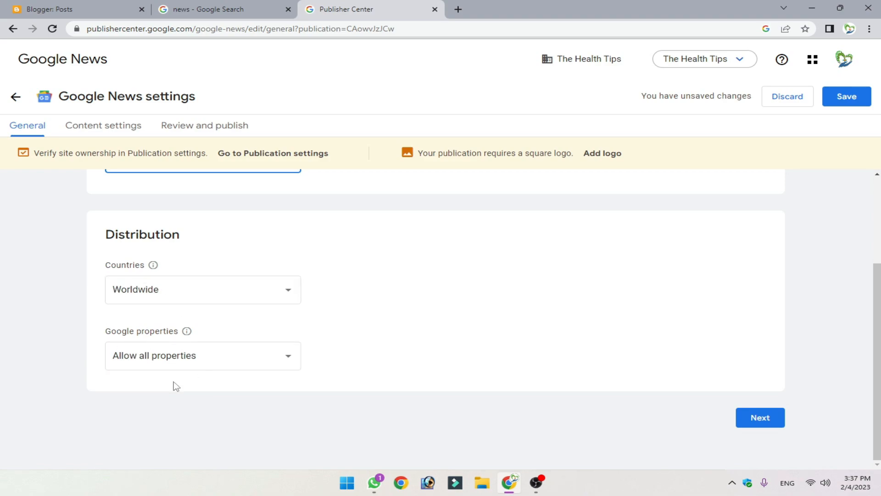
scroll(198, 347, "up", 3)
scroll(570, 348, "down", 3)
left_click(772, 416)
scroll(167, 285, "down", 3)
scroll(136, 327, "up", 3)
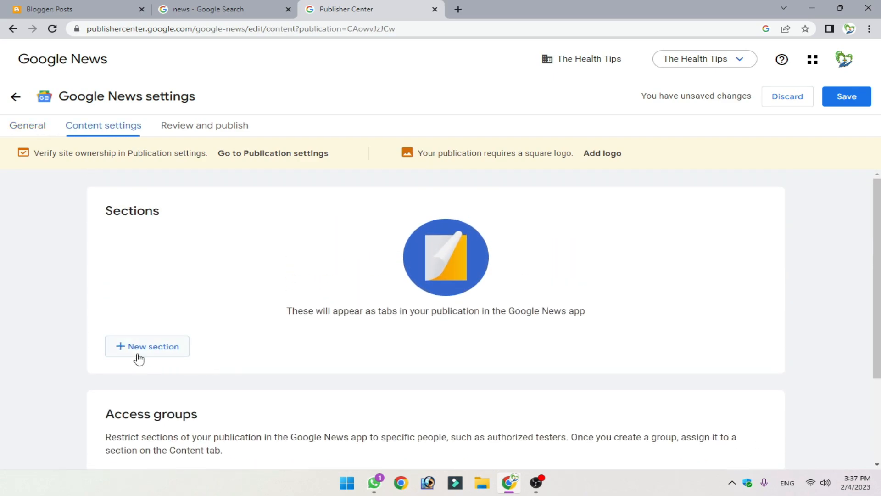
left_click(148, 348)
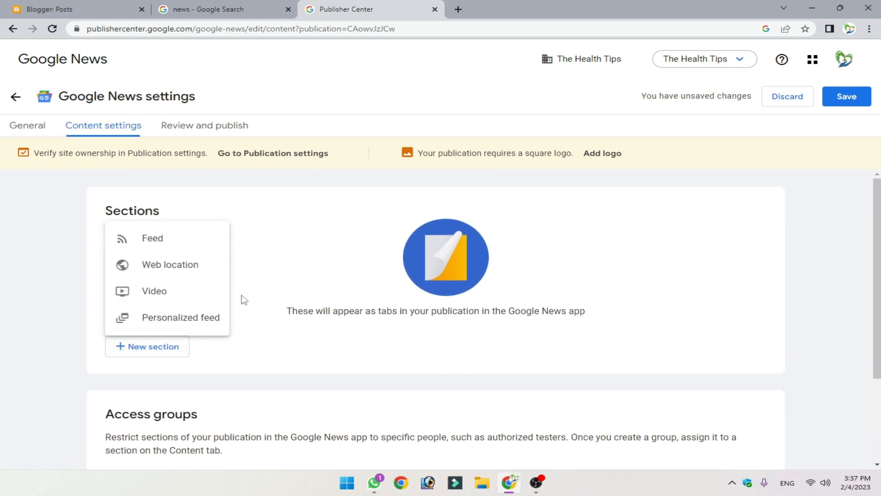
left_click(171, 255)
left_click(291, 195)
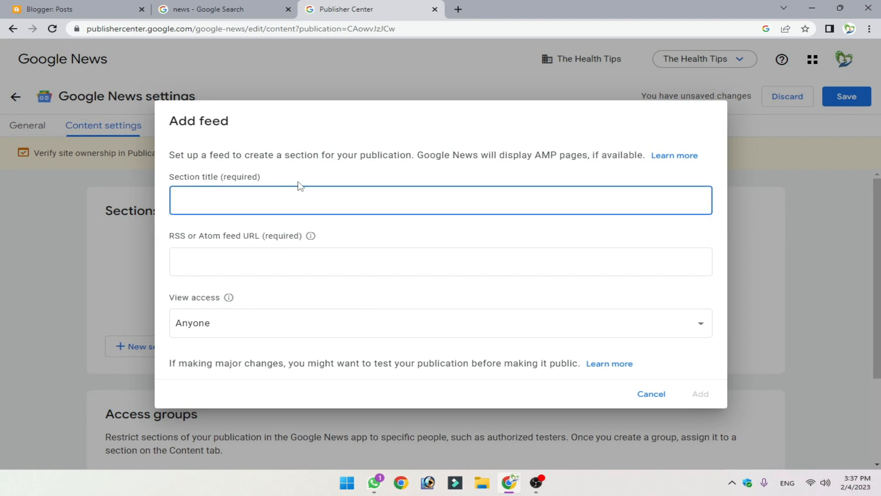
type("The Health Tips")
left_click(254, 258)
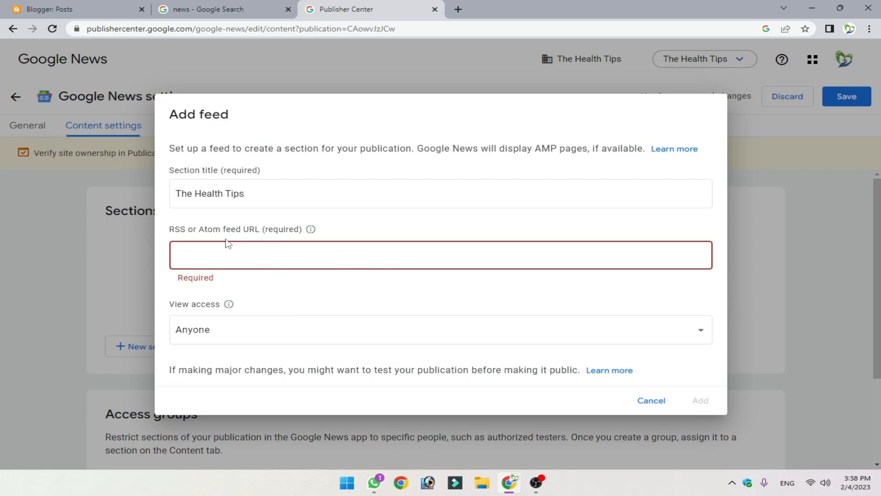
left_click(327, 246)
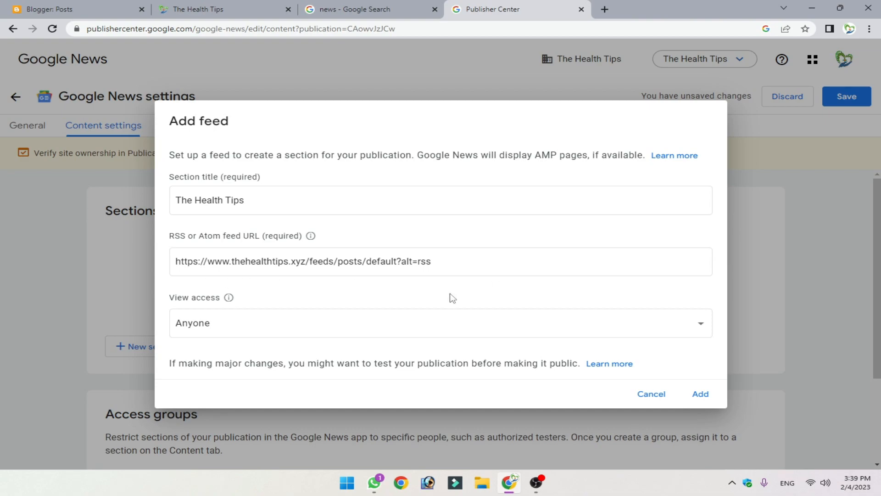
left_click(701, 395)
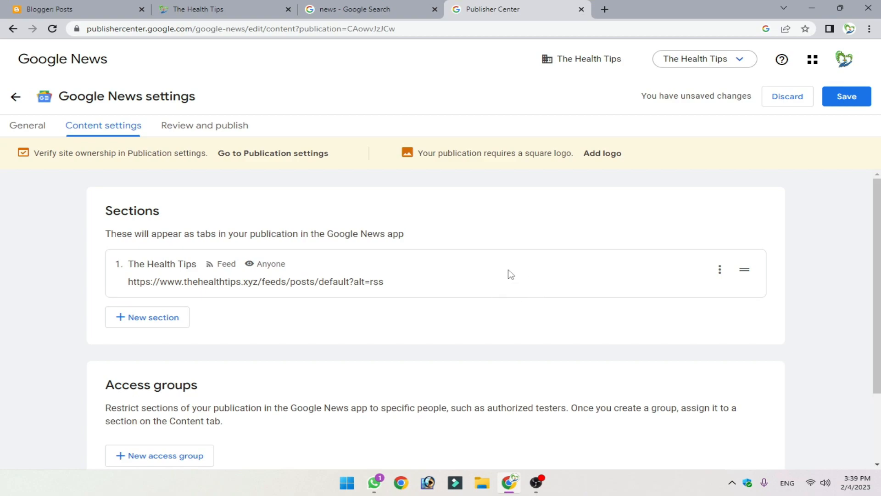
- Save the changes to the Google News settings
scroll(514, 272, "down", 1)
scroll(521, 267, "up", 1)
left_click(281, 157)
left_click(512, 300)
left_click(852, 101)
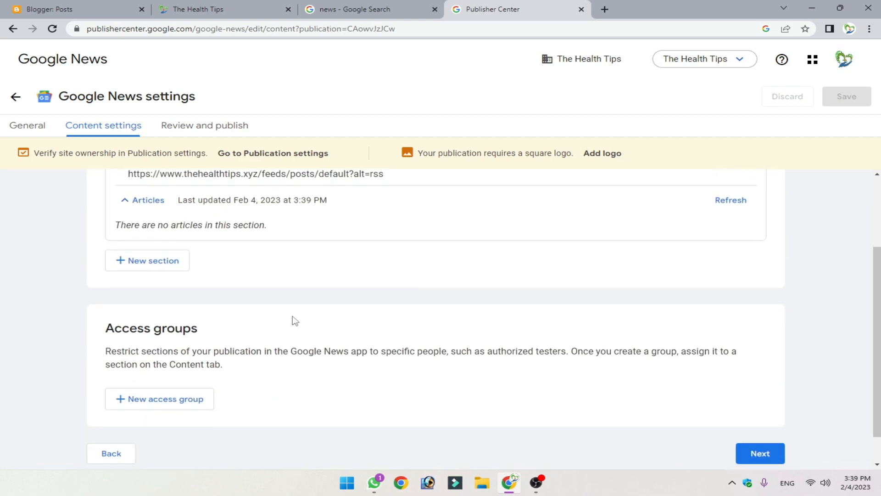
- Check the article list of The Health Tips feed section
scroll(323, 324, "up", 3)
left_click(150, 314)
left_click(150, 314)
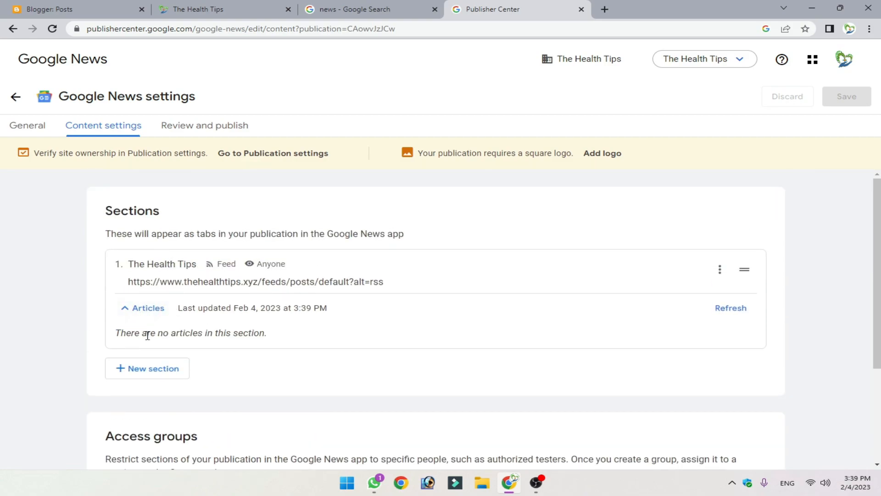
left_click_drag(294, 338, 97, 333)
left_click_drag(277, 341, 86, 339)
left_click(198, 326)
- Go to the publication settings and set the primary language to English
left_click(317, 159)
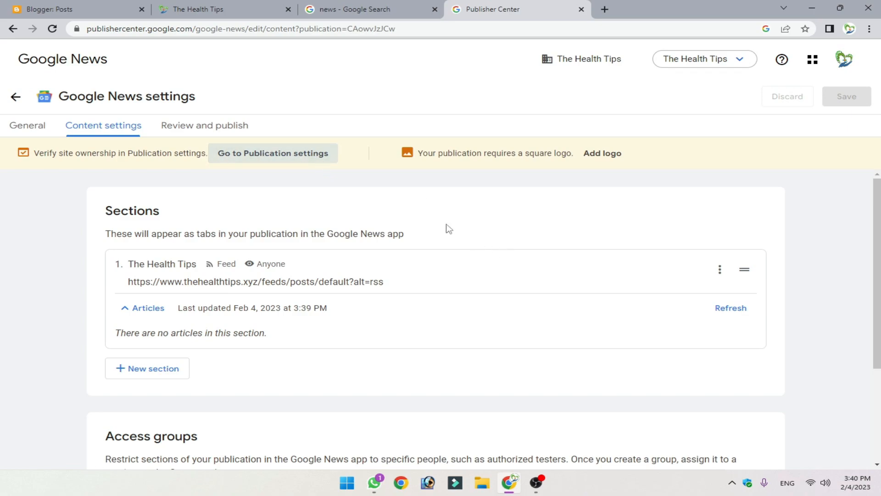
scroll(266, 197, "down", 1)
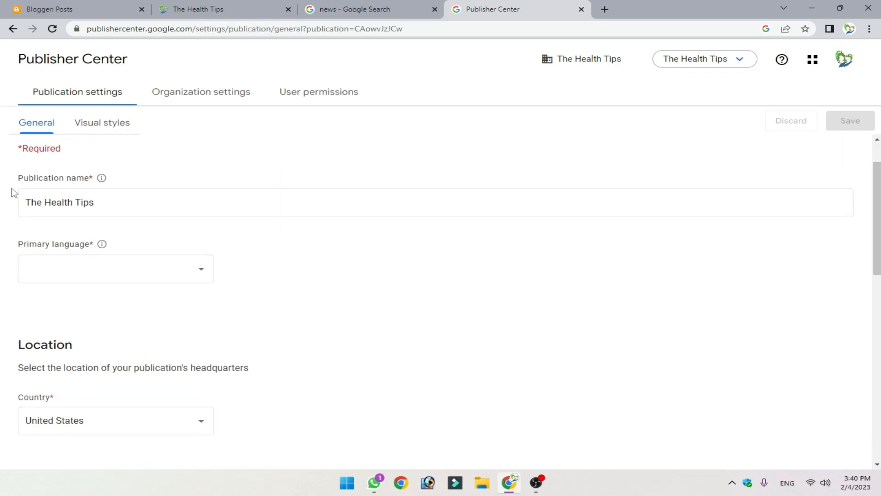
left_click(87, 203)
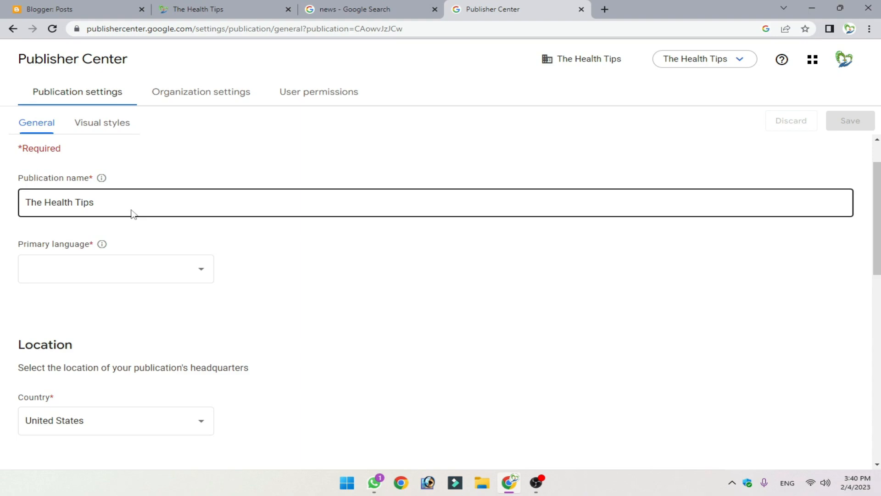
left_click(189, 240)
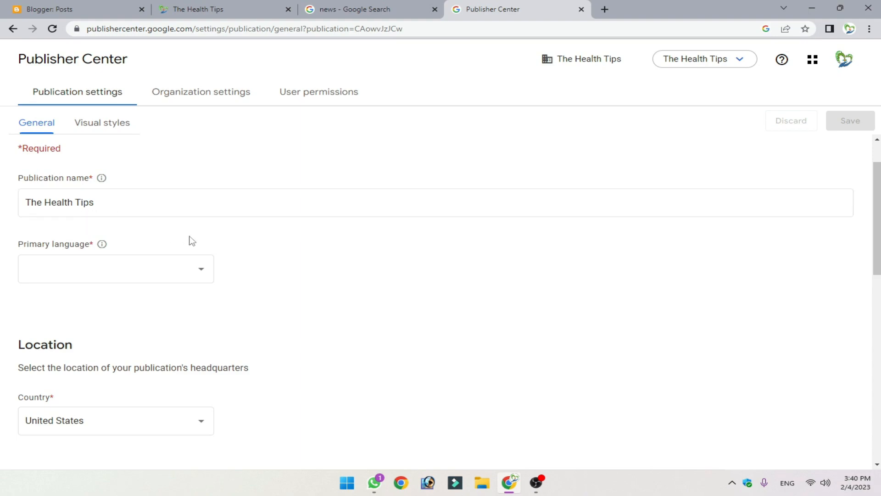
scroll(152, 234, "down", 1)
left_click(196, 216)
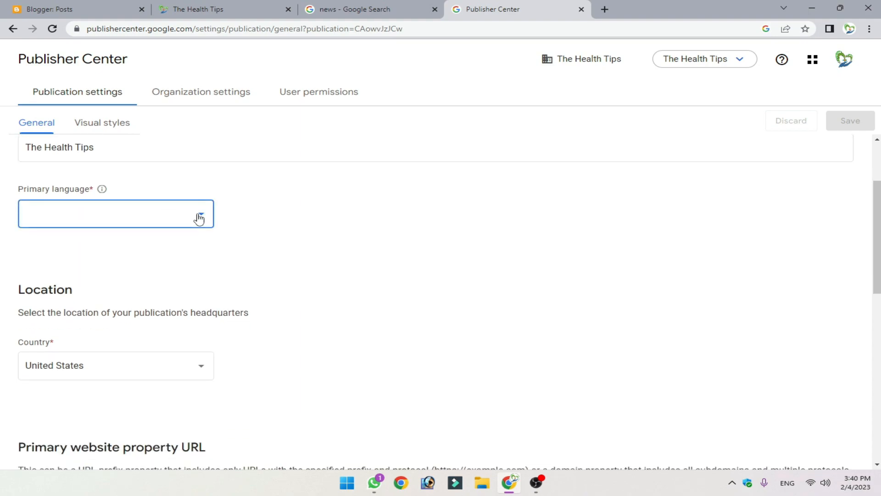
scroll(138, 285, "down", 5)
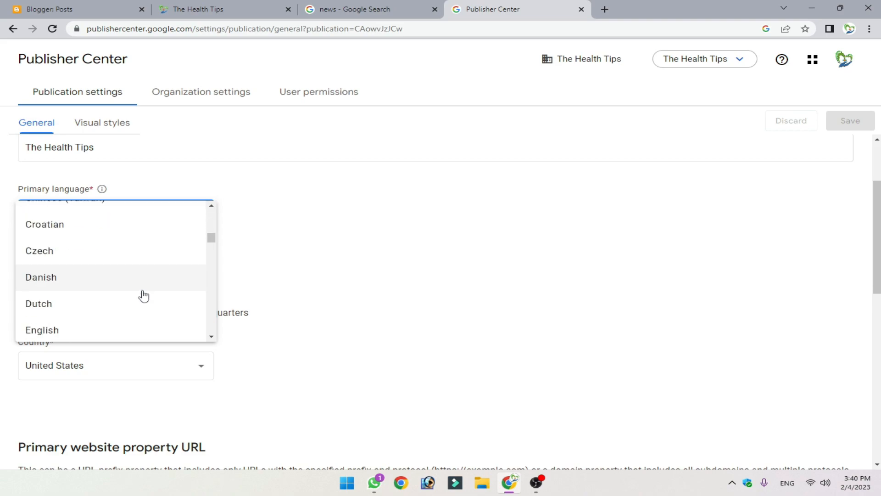
left_click(78, 330)
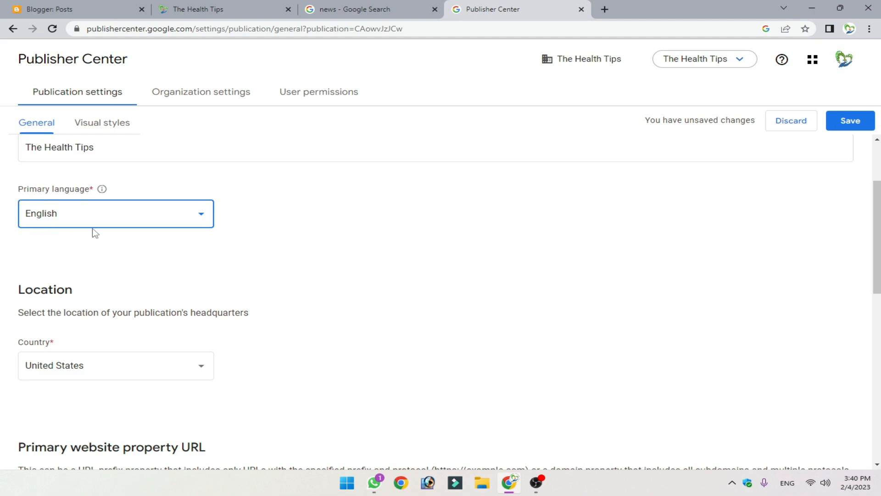
scroll(154, 235, "down", 3)
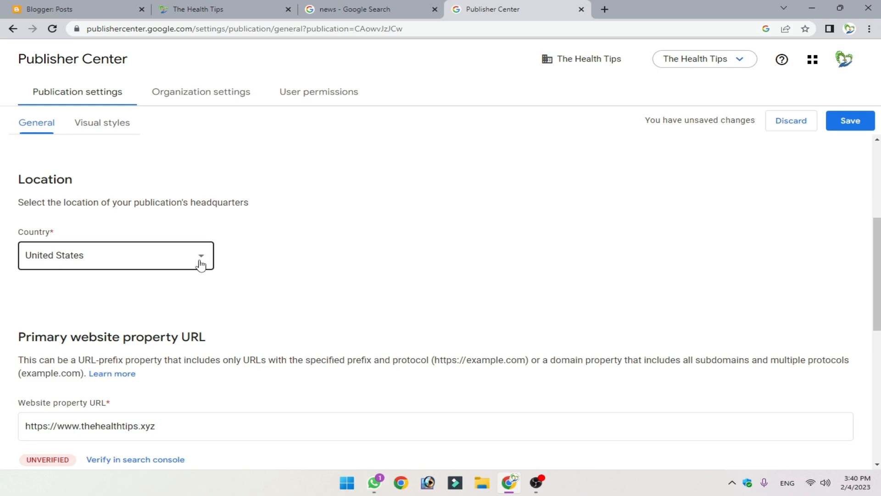
scroll(201, 266, "down", 3)
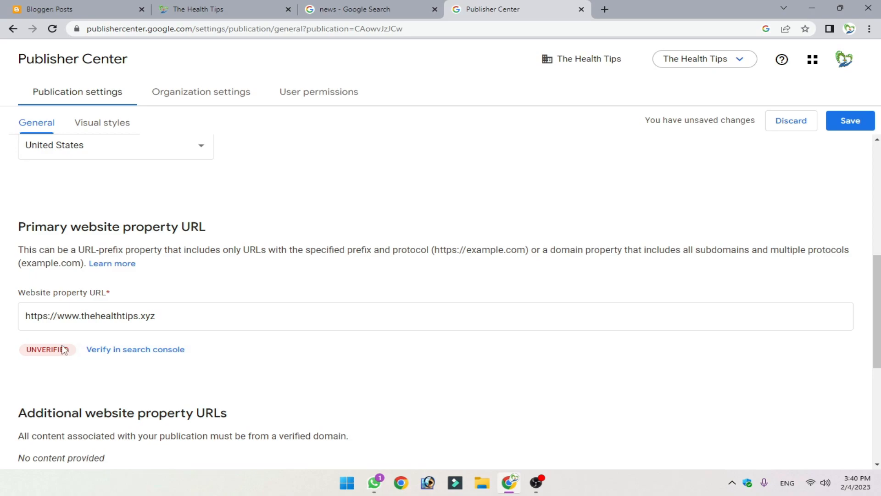
left_click(126, 358)
scroll(258, 314, "down", 1)
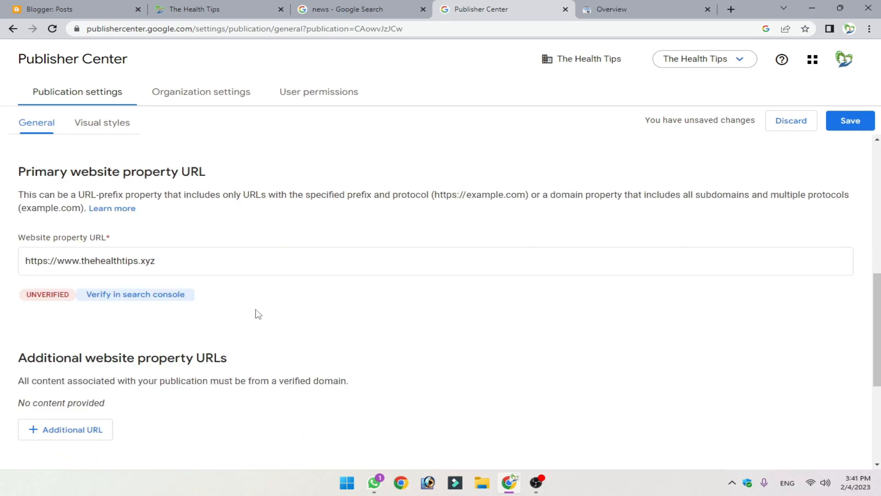
left_click(156, 297)
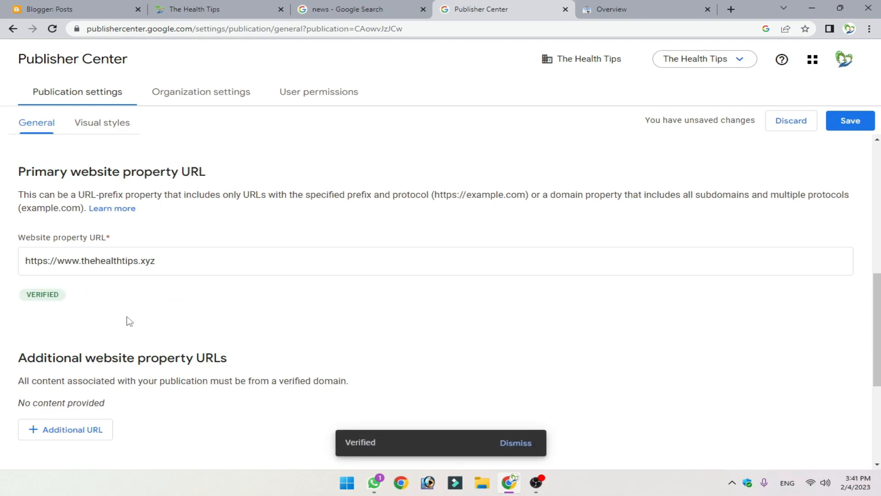
- Add the business e-mail address as a new contact for the publication
scroll(326, 400, "down", 3)
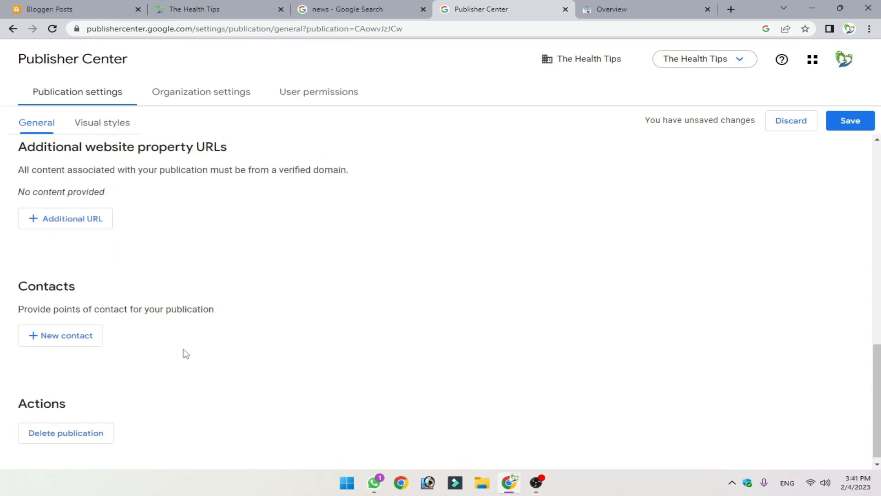
left_click_drag(234, 260, 54, 268)
left_click(55, 266)
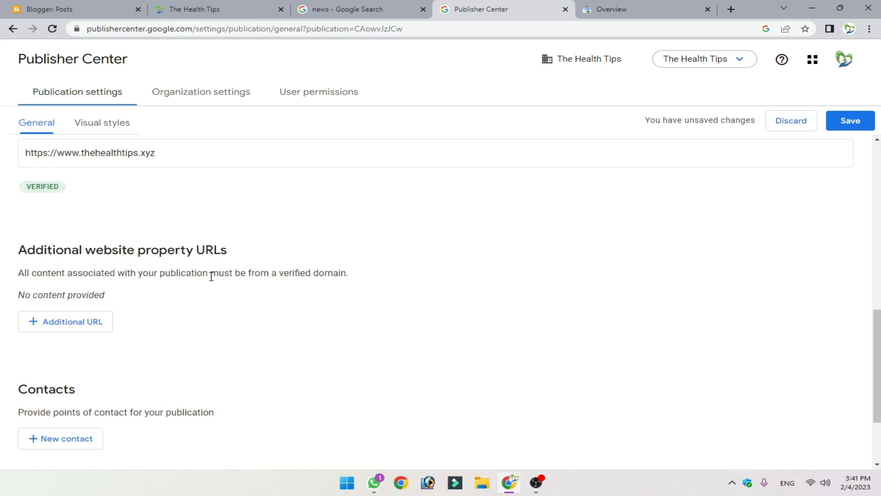
scroll(211, 276, "down", 3)
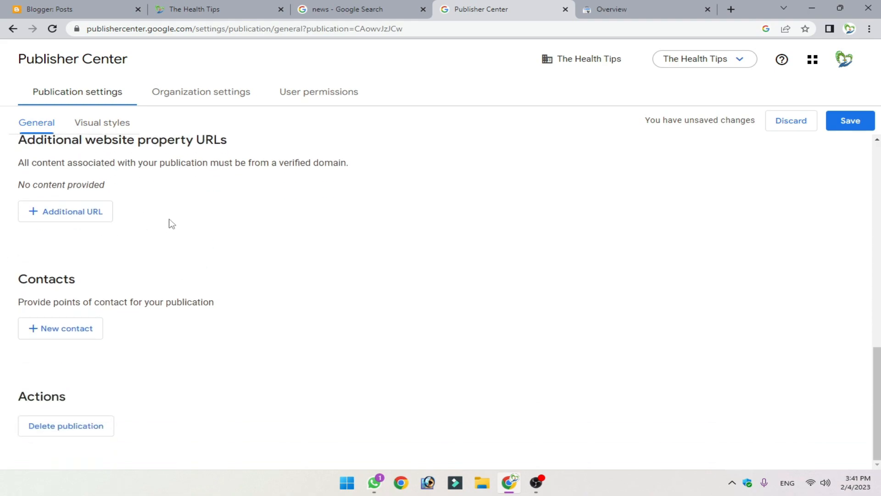
left_click_drag(13, 290, 149, 288)
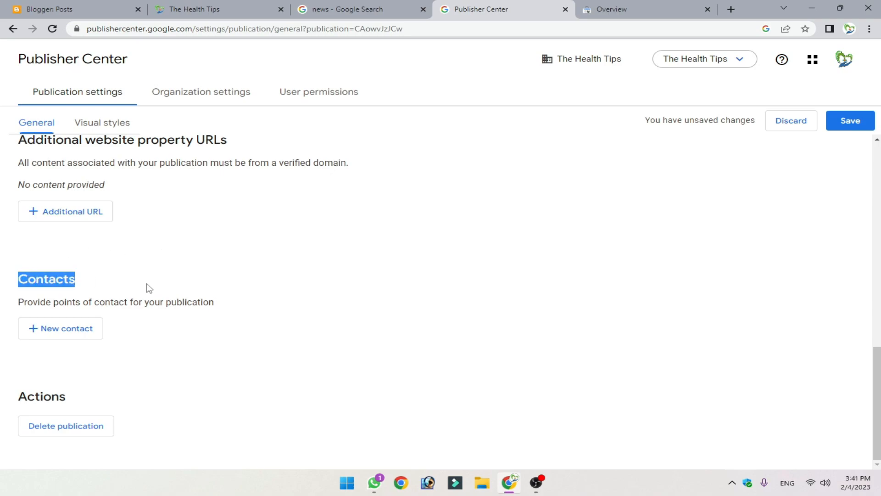
left_click(86, 286)
left_click(72, 329)
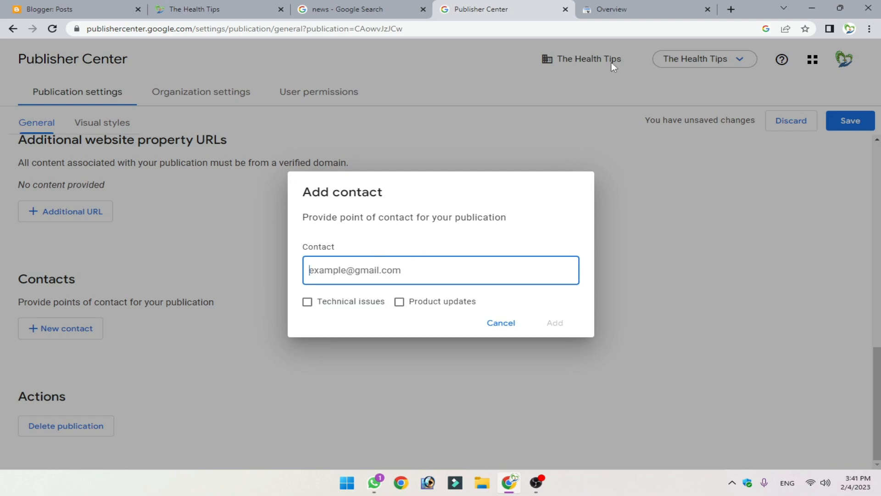
left_click(731, 9)
left_click(854, 83)
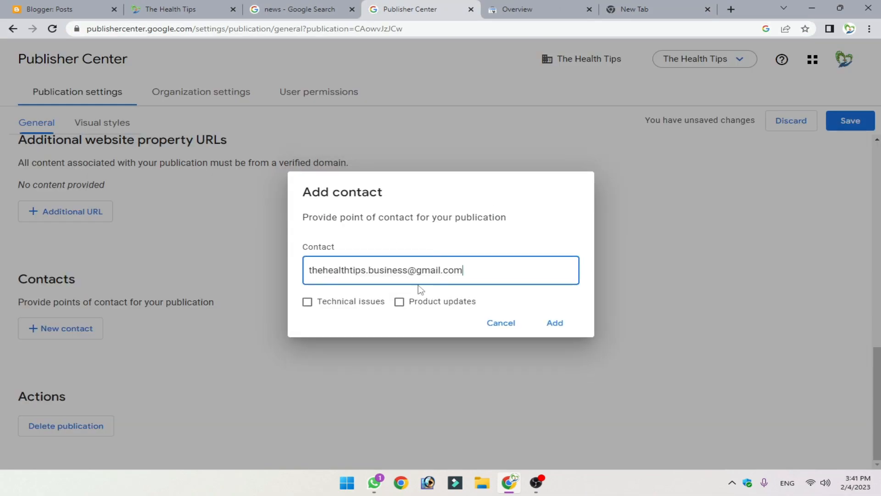
left_click(494, 214)
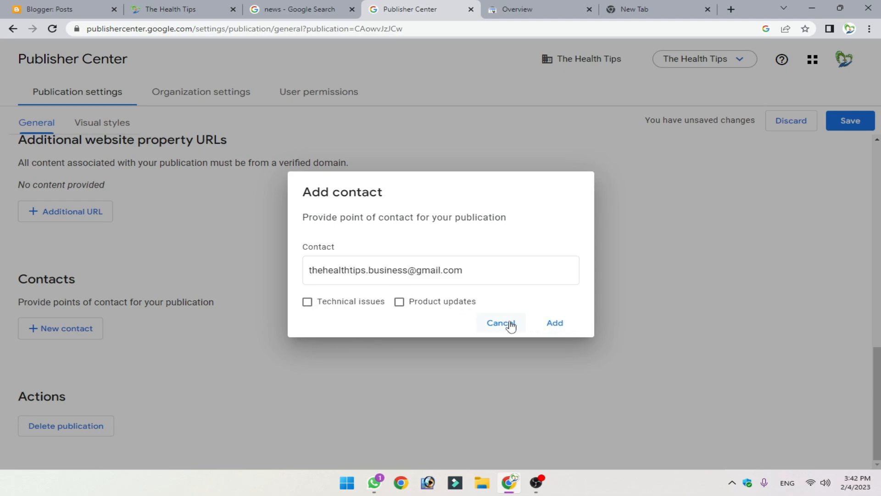
left_click(564, 327)
scroll(535, 365, "down", 1)
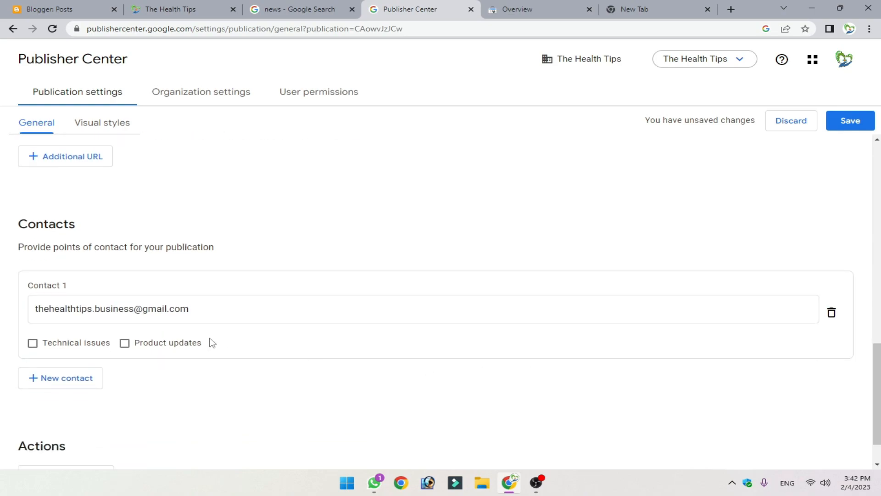
scroll(395, 350, "down", 1)
- Save the changes to the general publication settings
scroll(596, 248, "up", 10)
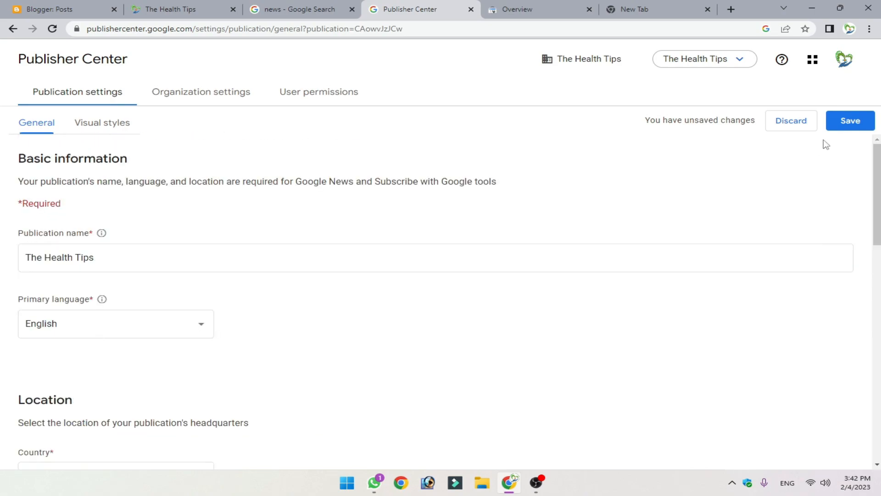
left_click(853, 128)
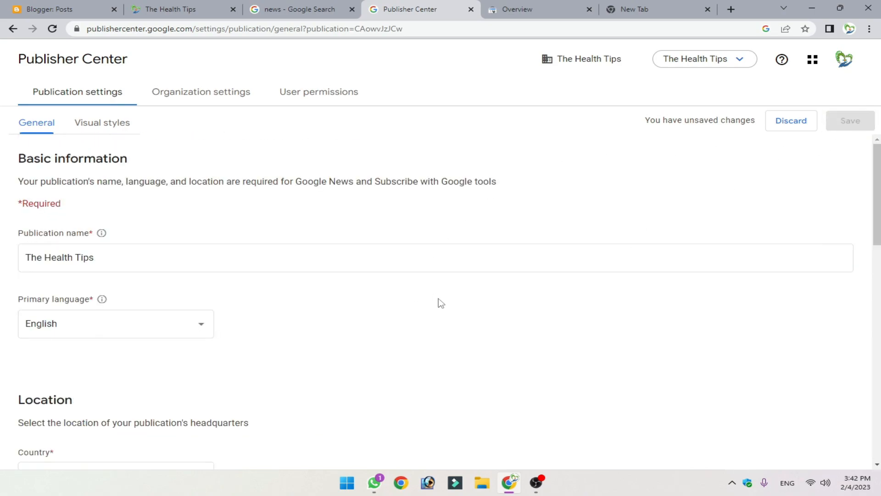
scroll(326, 260, "down", 10)
scroll(299, 257, "up", 10)
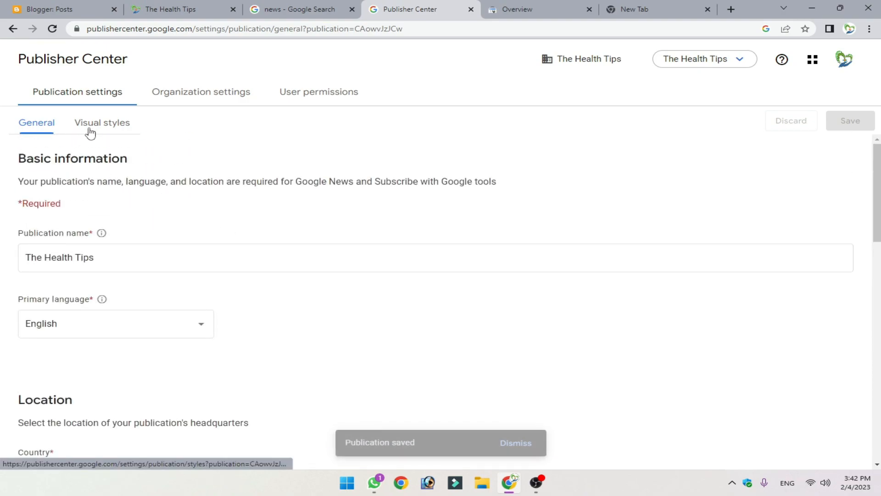
- Go to the publication's visual styles and upload the Soneri Jobs image from the Downloads folder as the square logo
left_click(106, 131)
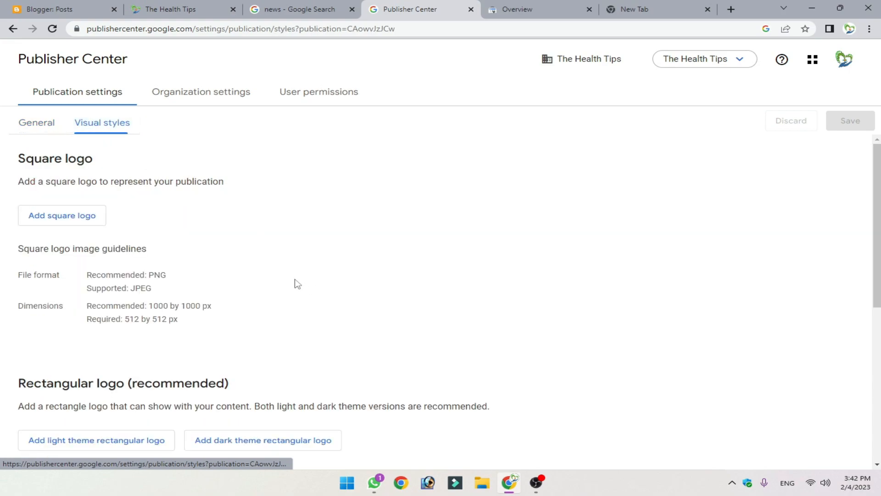
scroll(216, 272, "down", 1)
scroll(217, 273, "down", 5)
scroll(175, 262, "up", 6)
left_click(72, 224)
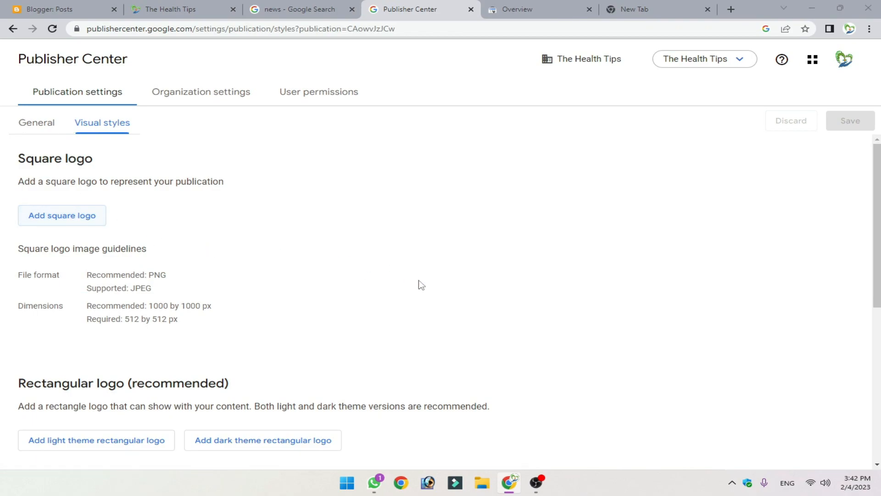
left_click(720, 354)
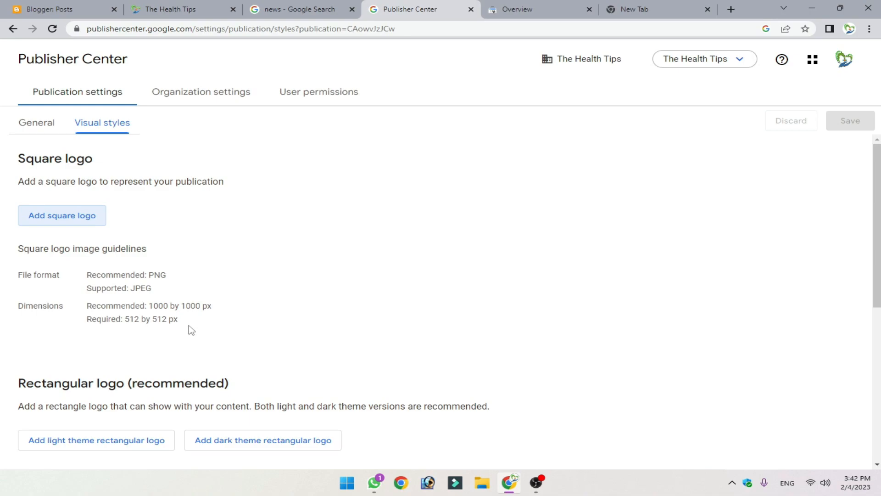
left_click_drag(123, 319, 220, 311)
left_click(144, 315)
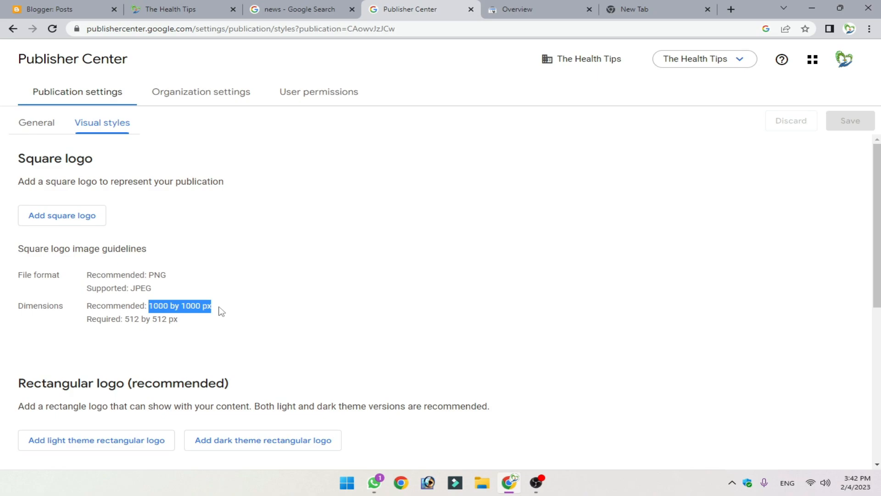
left_click(220, 311)
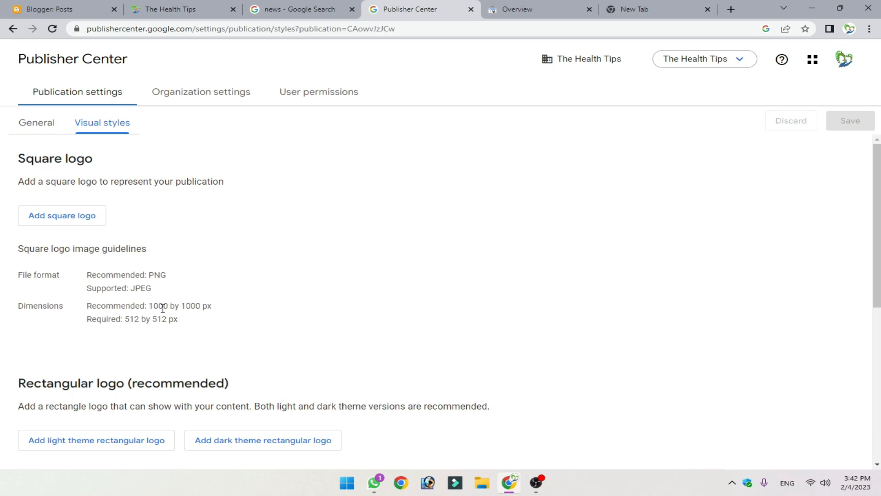
left_click(56, 218)
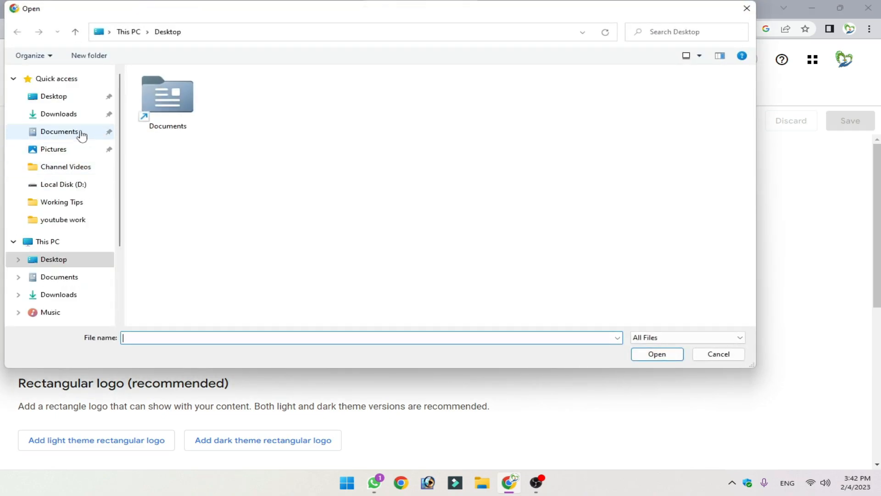
left_click(59, 113)
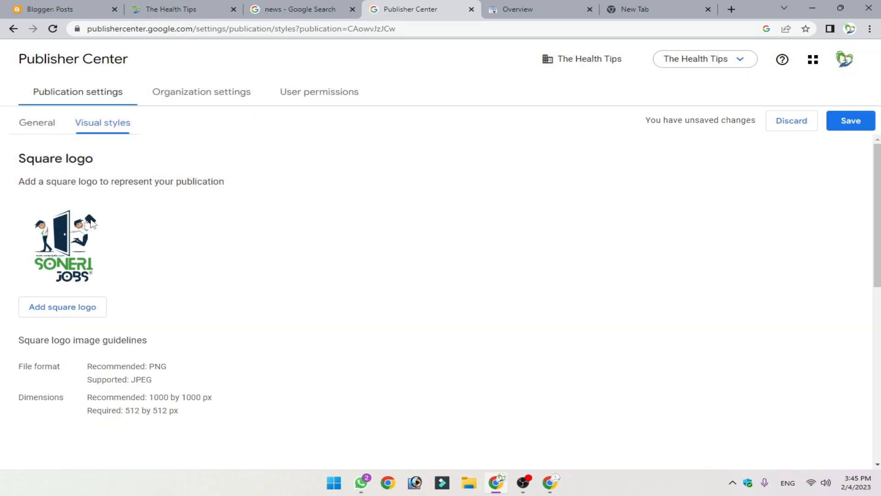
- Review the image guidelines for the square and rectangular logos
scroll(165, 256, "down", 4)
scroll(124, 240, "up", 2)
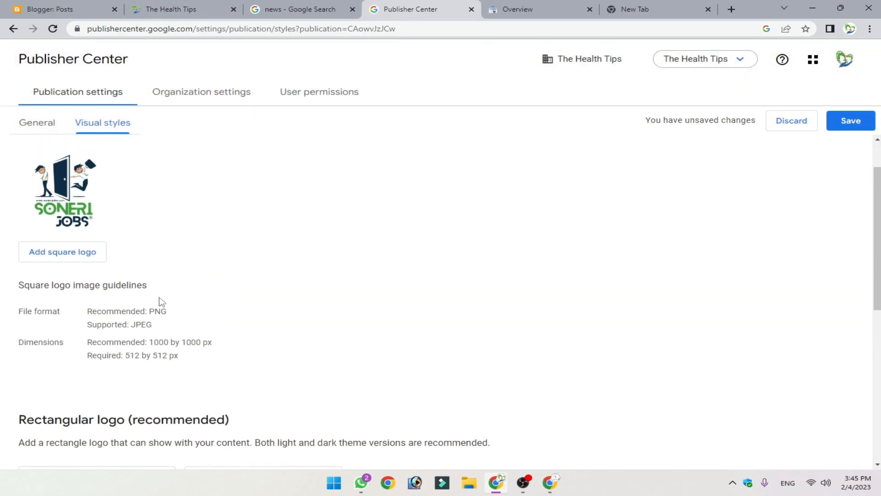
scroll(167, 299, "down", 1)
left_click_drag(126, 302, 192, 308)
left_click(191, 307)
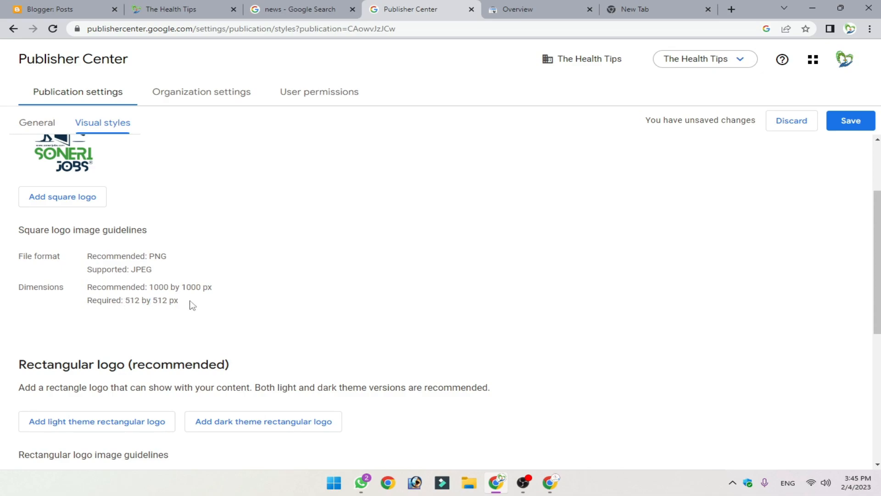
scroll(139, 201, "up", 2)
scroll(246, 261, "down", 5)
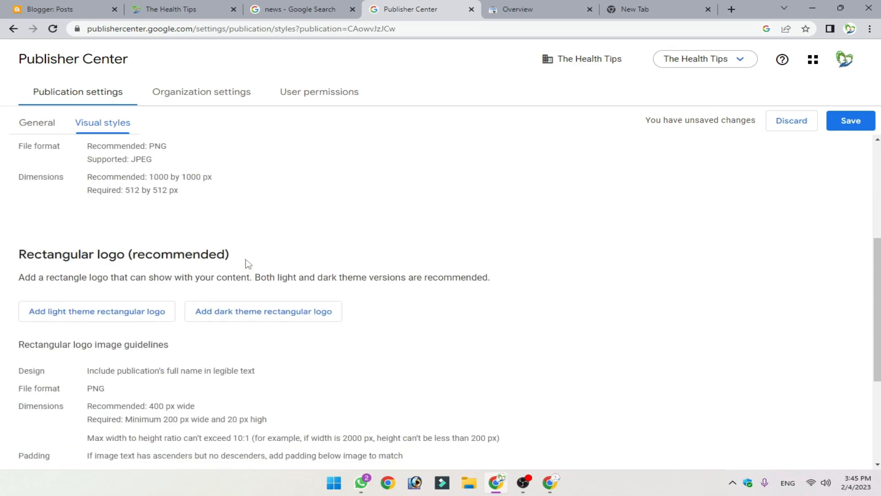
scroll(185, 236, "up", 3)
scroll(185, 236, "down", 5)
scroll(69, 209, "up", 1)
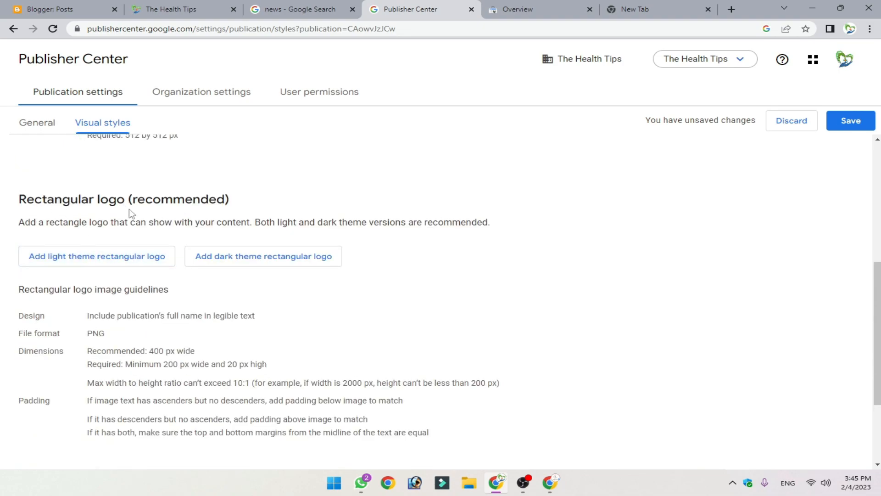
- Upload the wide Soneri Jobs image from the Downloads folder as the light theme rectangular logo
left_click(73, 261)
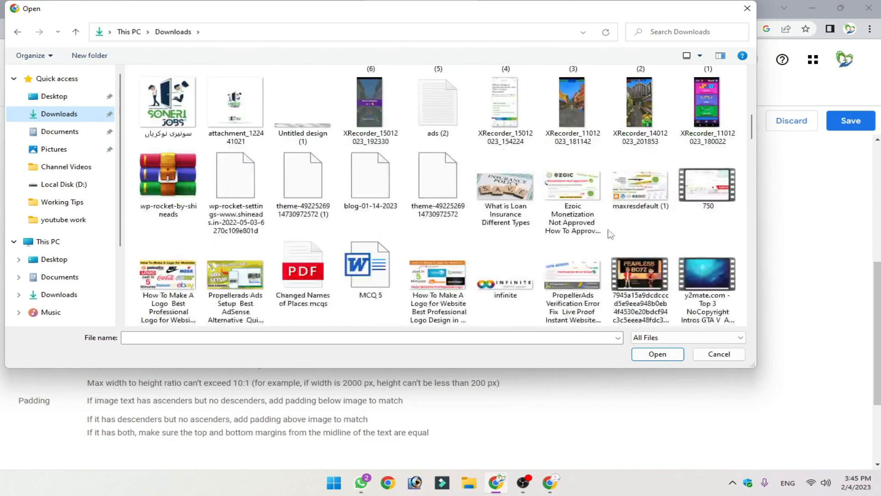
scroll(611, 234, "up", 5)
scroll(473, 280, "up", 4)
scroll(545, 259, "down", 6)
scroll(325, 211, "up", 3)
double_click(198, 120)
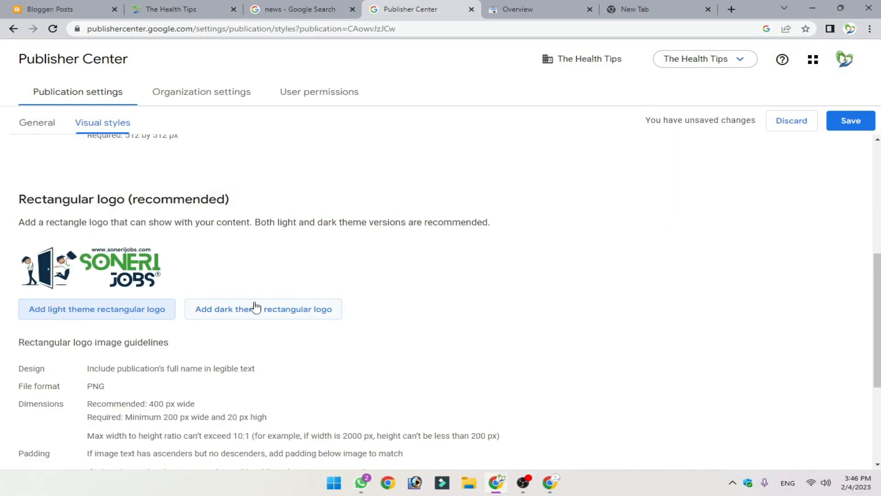
- Upload the same wide Soneri Jobs image as the dark theme rectangular logo
left_click(263, 309)
scroll(436, 192, "down", 3)
scroll(436, 193, "up", 3)
left_click(168, 257)
left_click(658, 354)
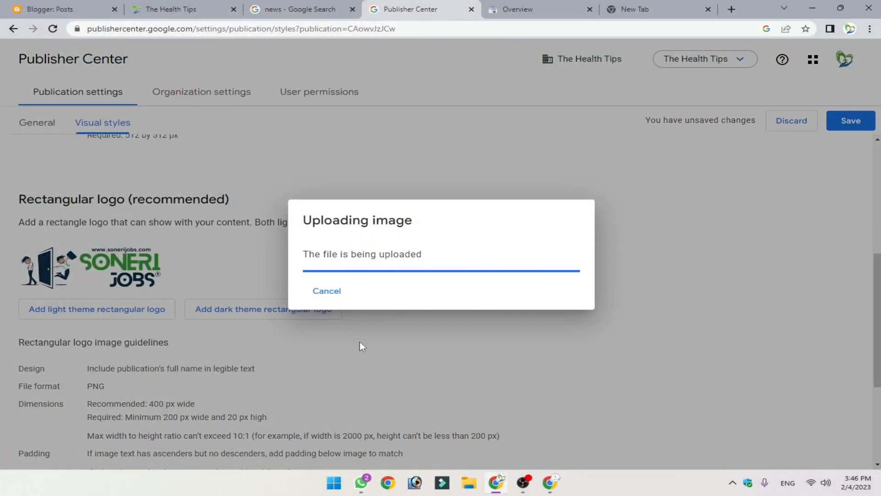
- Add a font family named Arial to the uploaded fonts
scroll(251, 305, "down", 4)
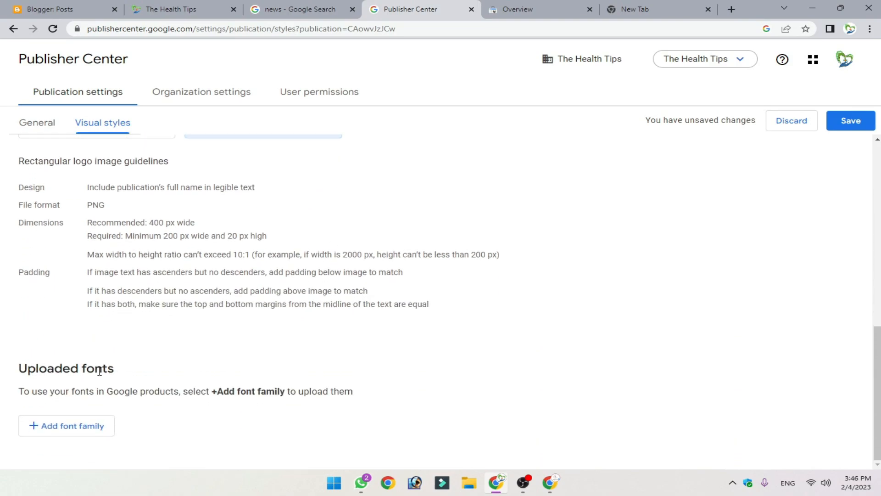
left_click(79, 426)
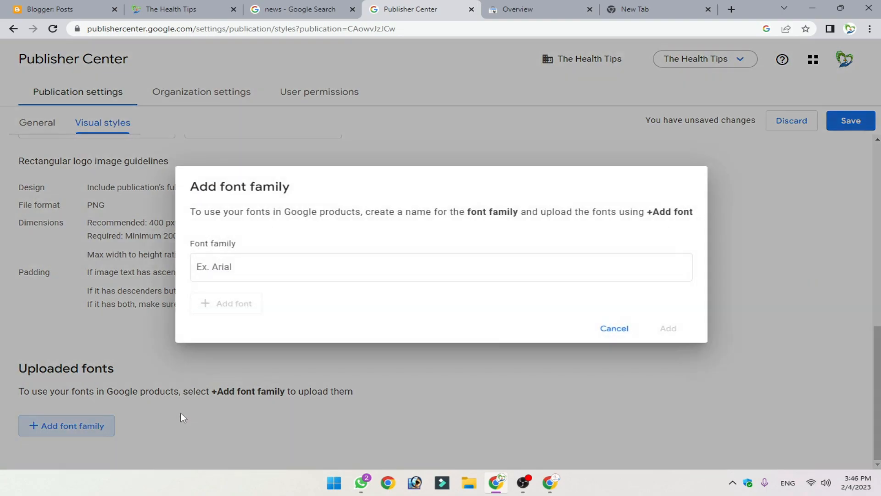
left_click(205, 267)
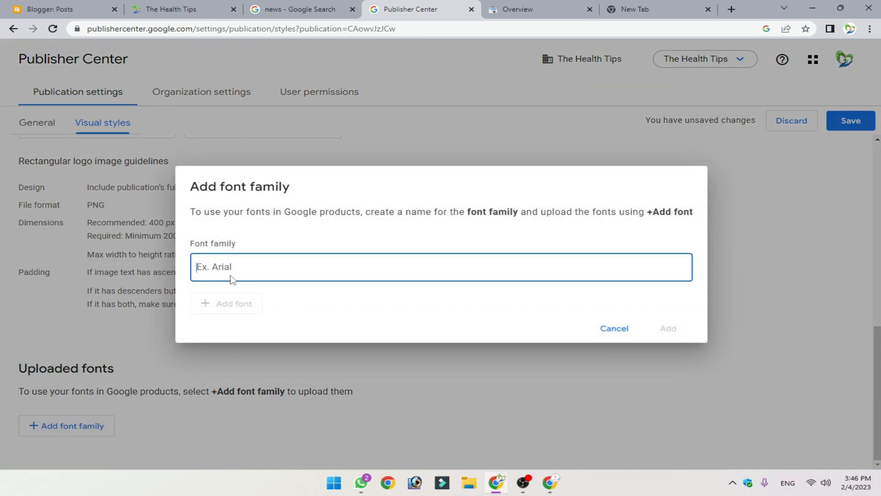
type("Aria")
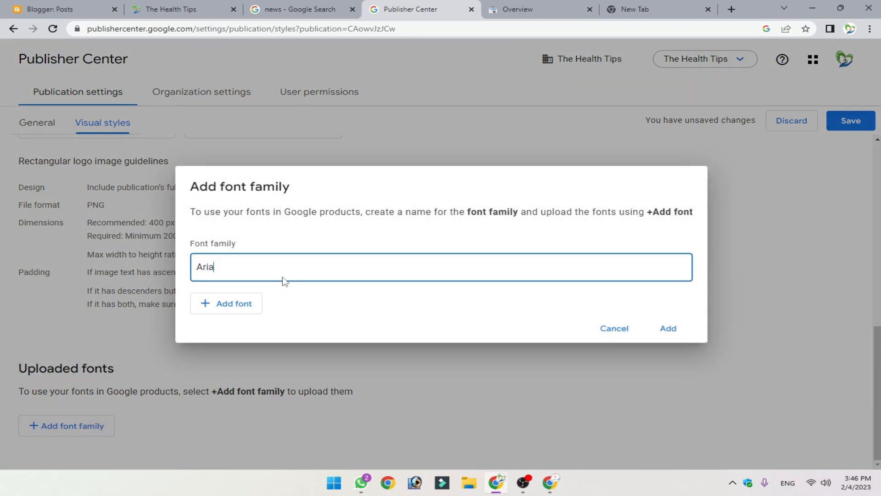
double_click(216, 272)
left_click(558, 323)
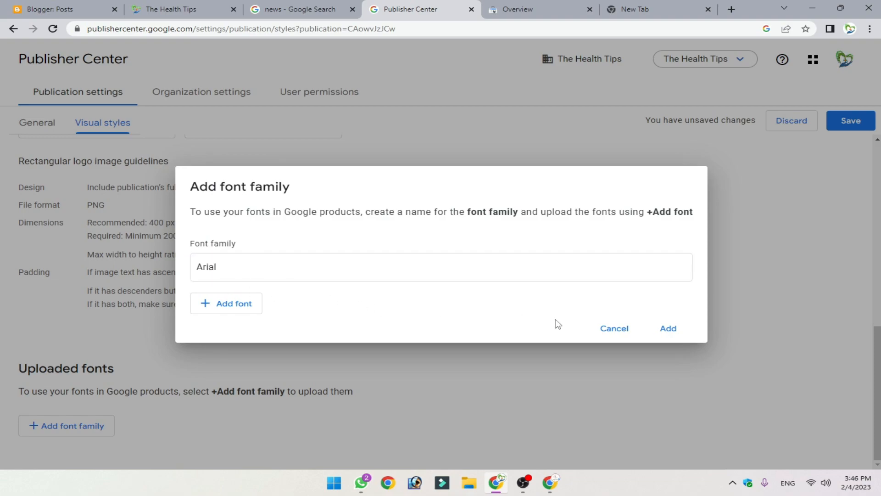
left_click(673, 336)
- Save the visual style changes of the publication and look over the saved page
scroll(327, 425, "down", 1)
scroll(407, 400, "up", 9)
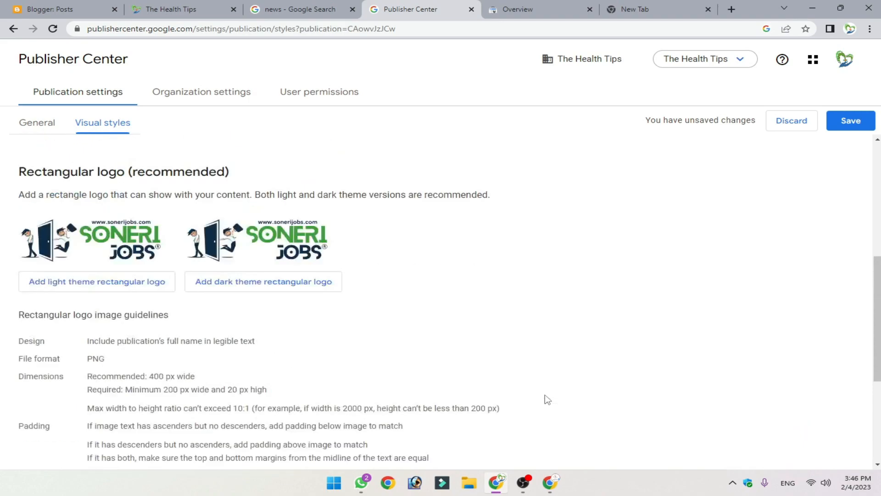
left_click(857, 123)
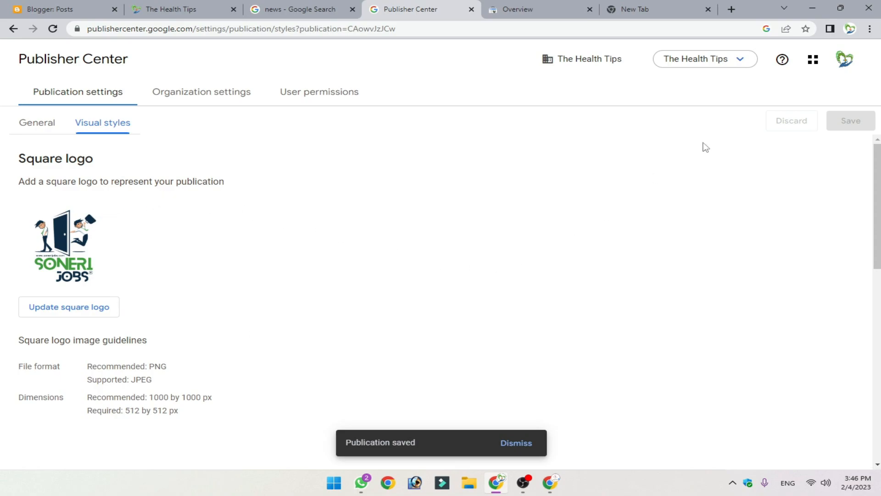
scroll(178, 312, "down", 8)
scroll(379, 294, "up", 8)
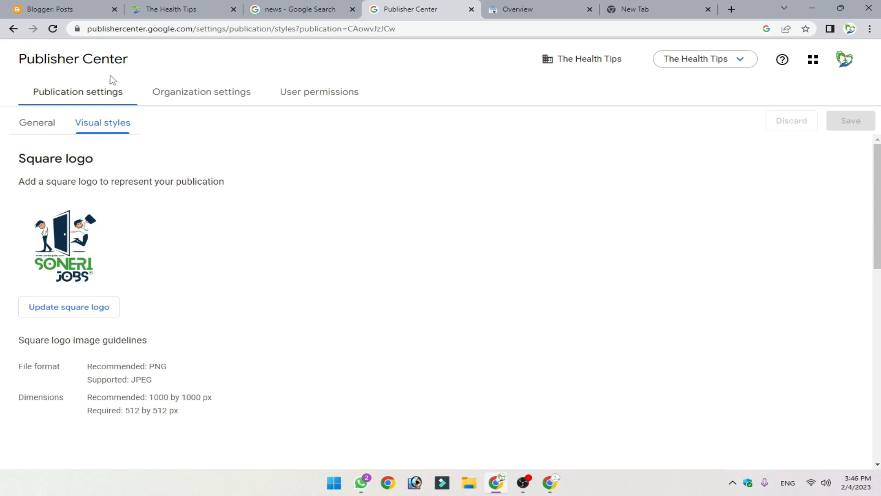
- Return to the Publisher Center home page and open the Google News product of The Health Tips
left_click(85, 62)
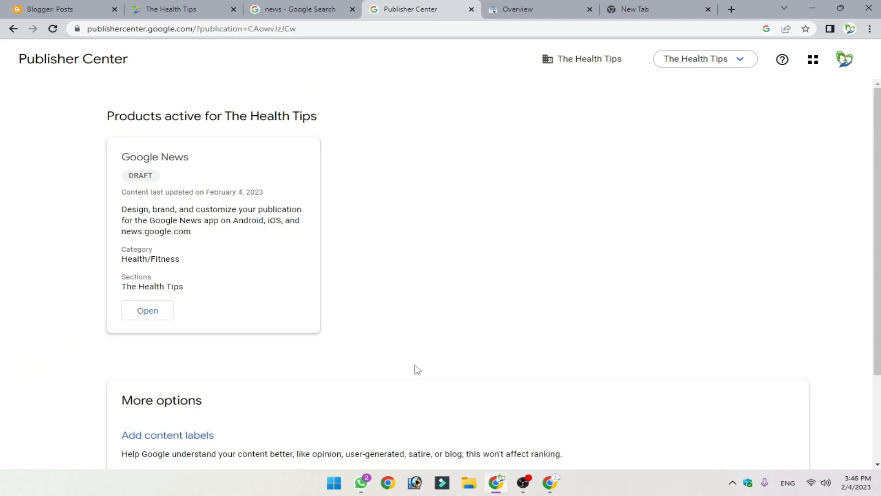
left_click(211, 312)
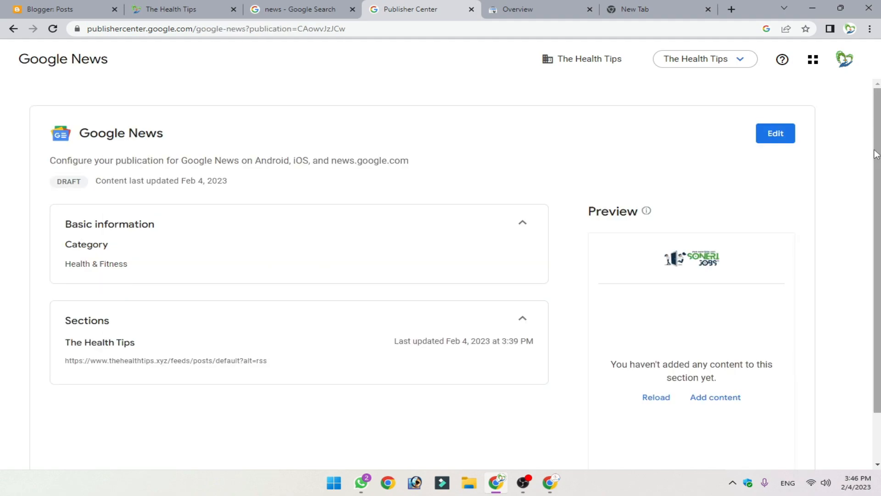
- Open the Google News settings for editing and refresh the articles of The Health Tips feed section in the content settings
left_click(775, 143)
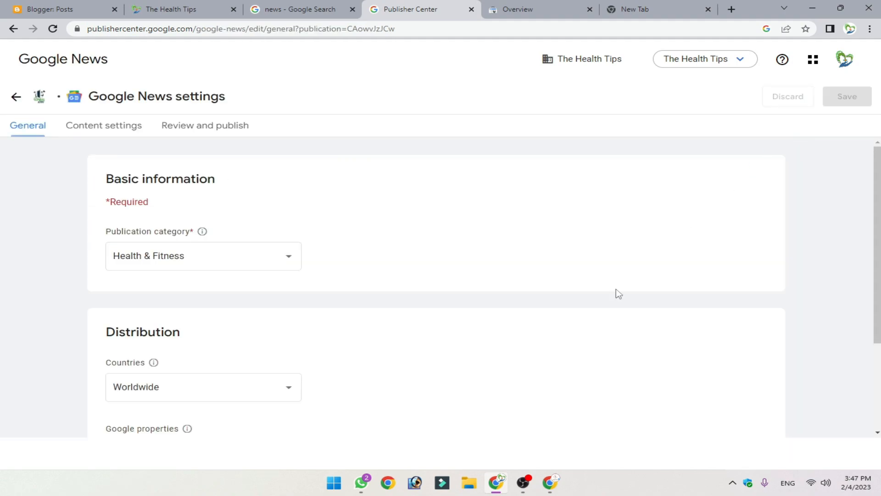
left_click(97, 131)
scroll(165, 259, "down", 1)
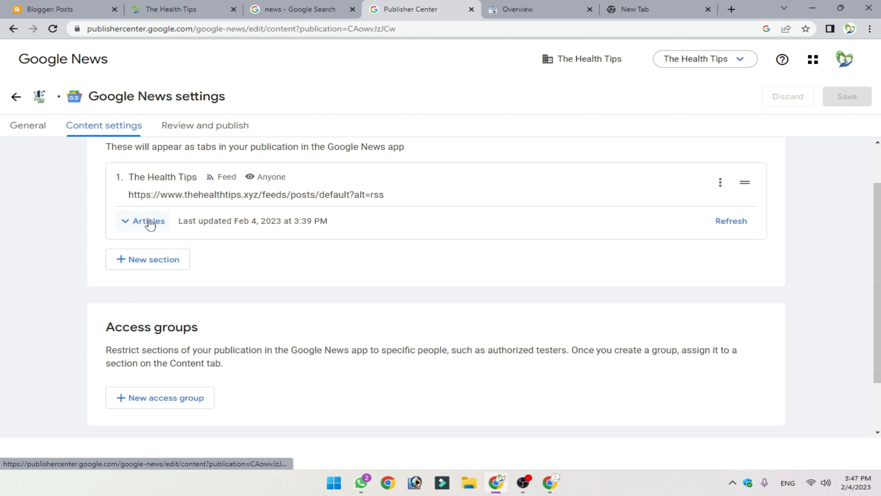
left_click(144, 224)
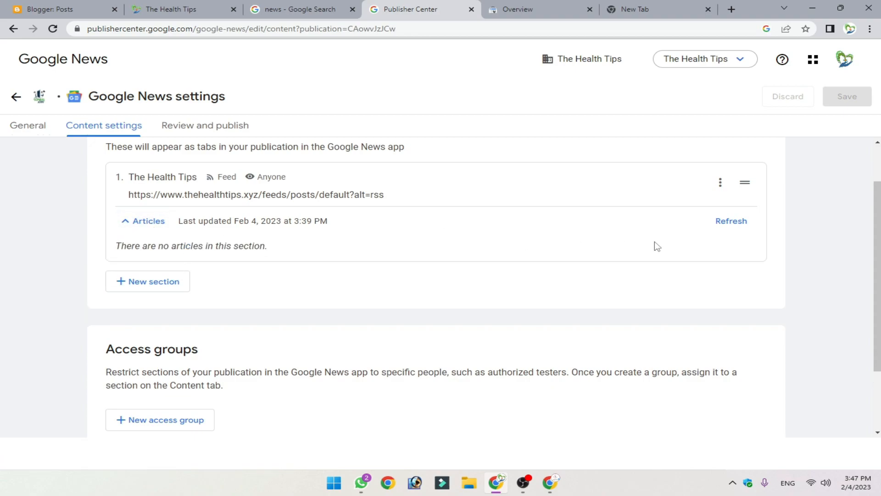
left_click(743, 227)
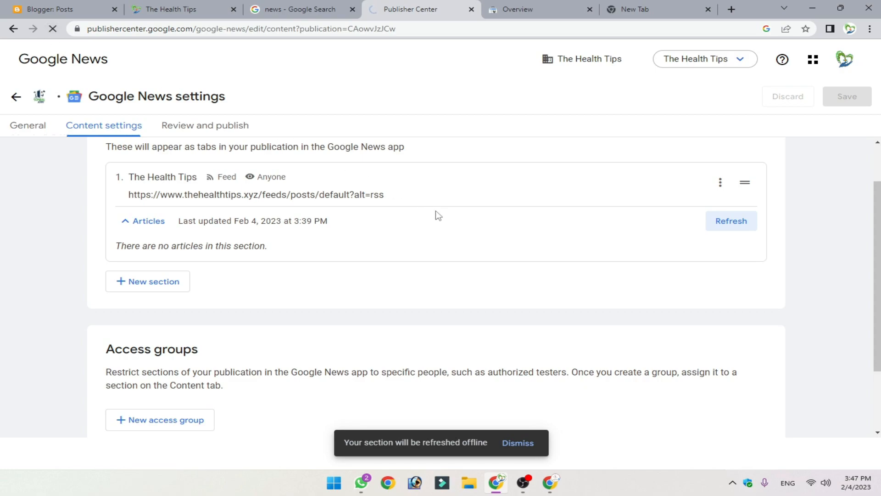
- Check the articles listed in The Health Tips section and look at the section types available for a new section
left_click(142, 276)
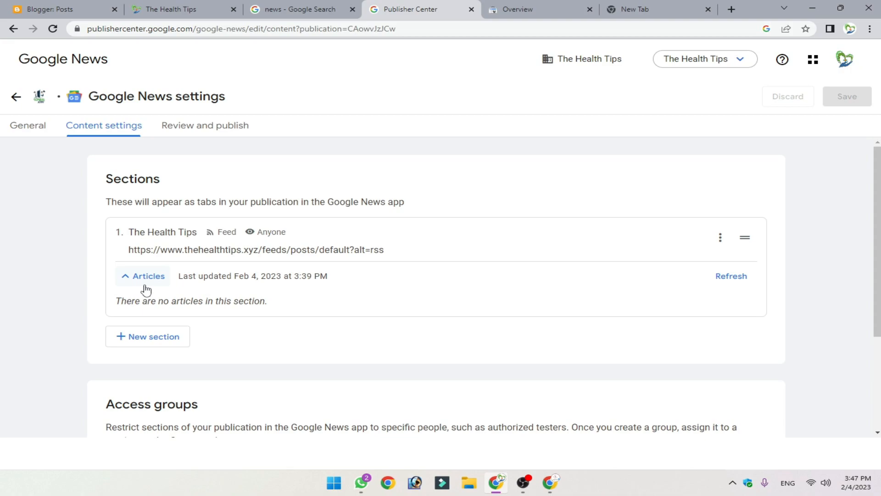
left_click_drag(296, 307, 87, 307)
left_click(154, 336)
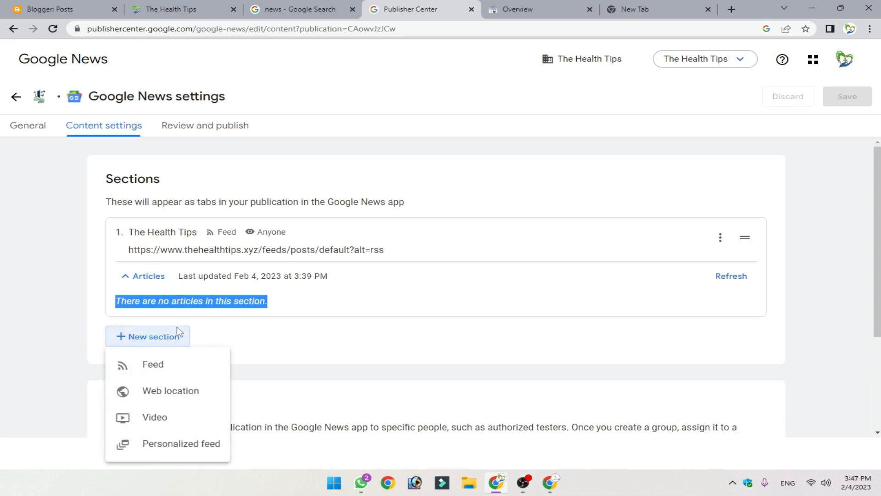
left_click(297, 331)
scroll(414, 323, "down", 3)
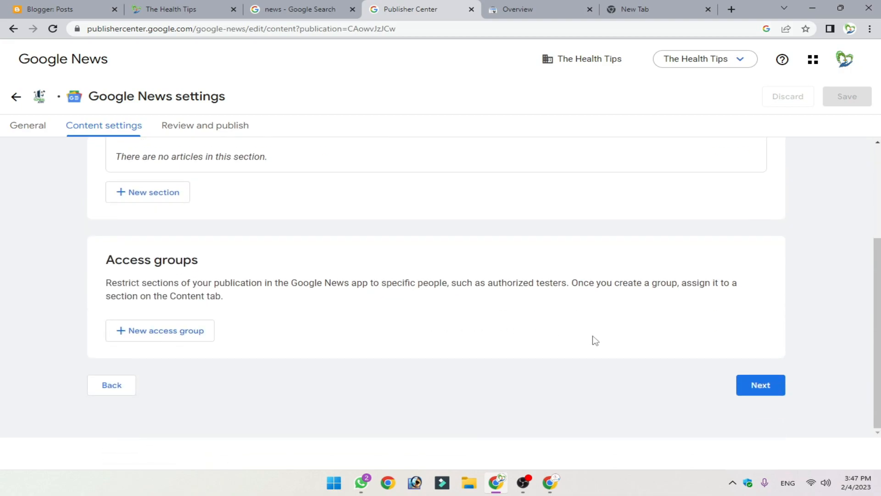
- Proceed to the review and publish page and open the terms of service agreement for review
left_click(758, 392)
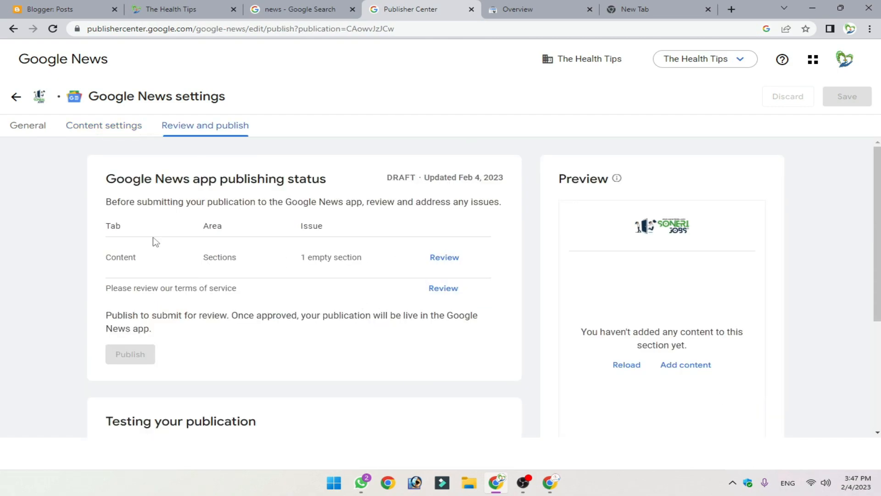
left_click(130, 125)
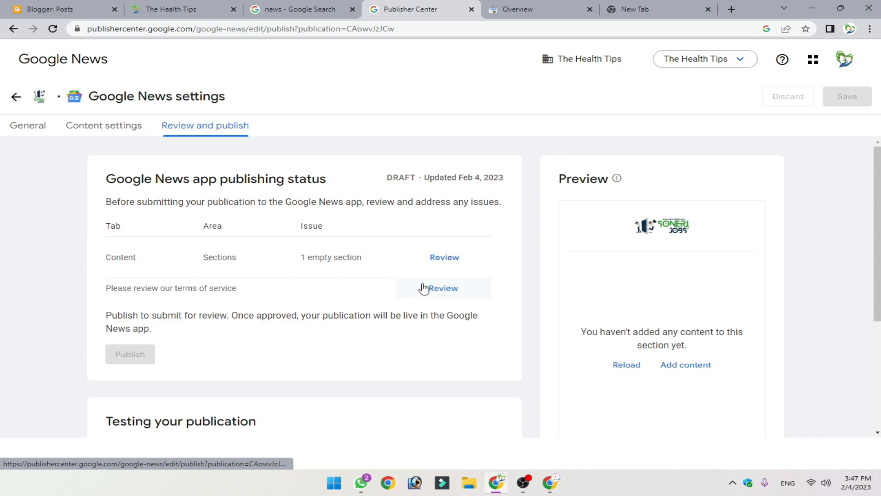
left_click(447, 288)
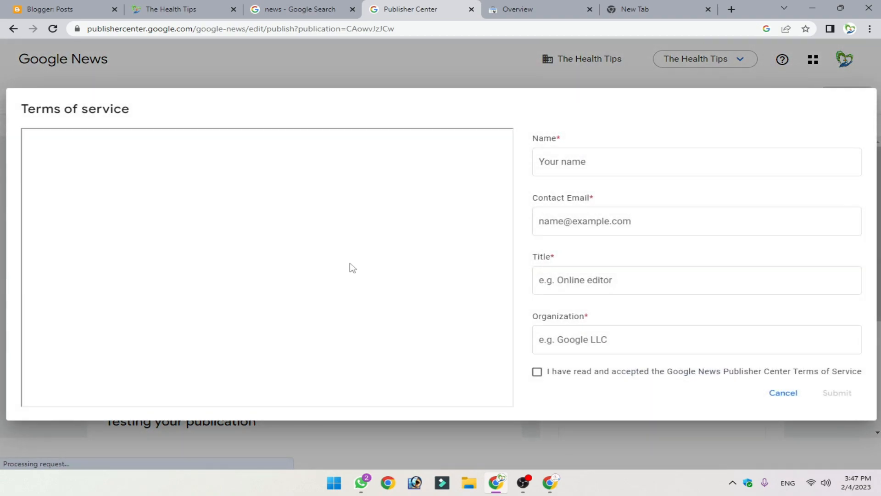
scroll(417, 276, "down", 6)
scroll(417, 276, "up", 6)
left_click_drag(509, 152, 615, 139)
- Fill in the terms of service form with the name The Health Tips, the contact email and the title Health & Fitness
left_click(556, 167)
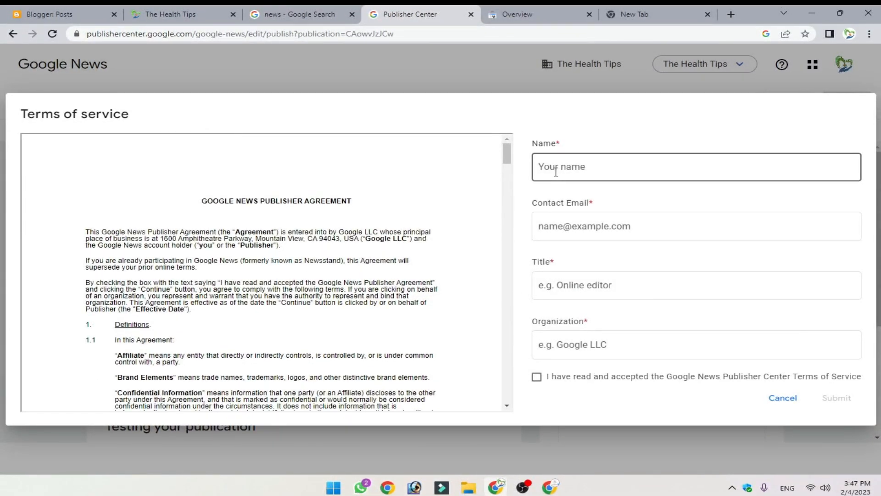
type("The Health Tips")
key("Tab")
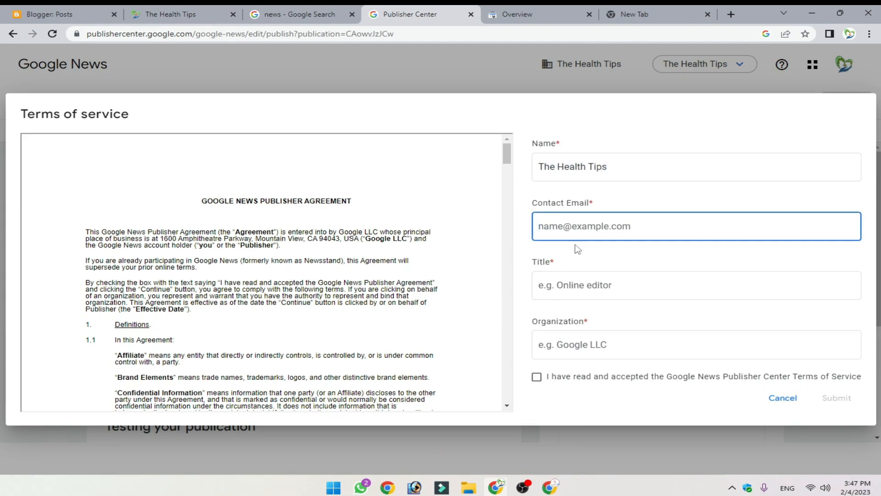
key("ctrl+v")
left_click(590, 283)
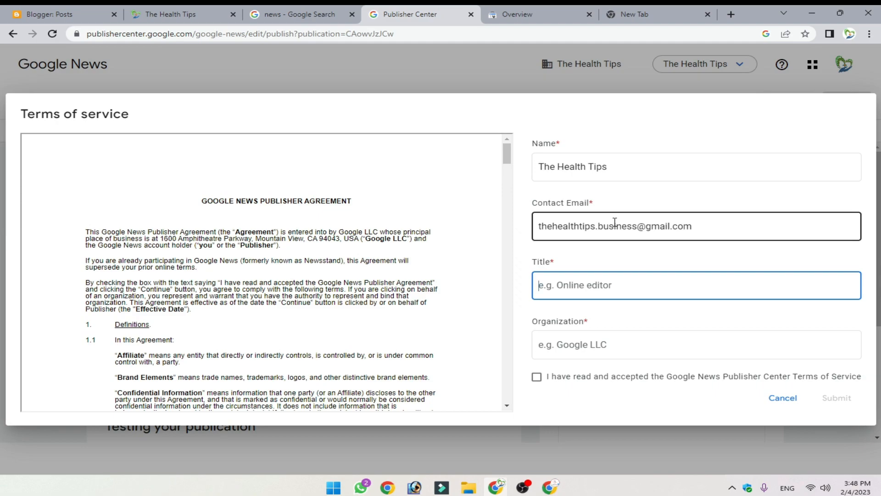
type("J")
key("BackSpace")
type("Health & Fitness")
left_click(558, 262)
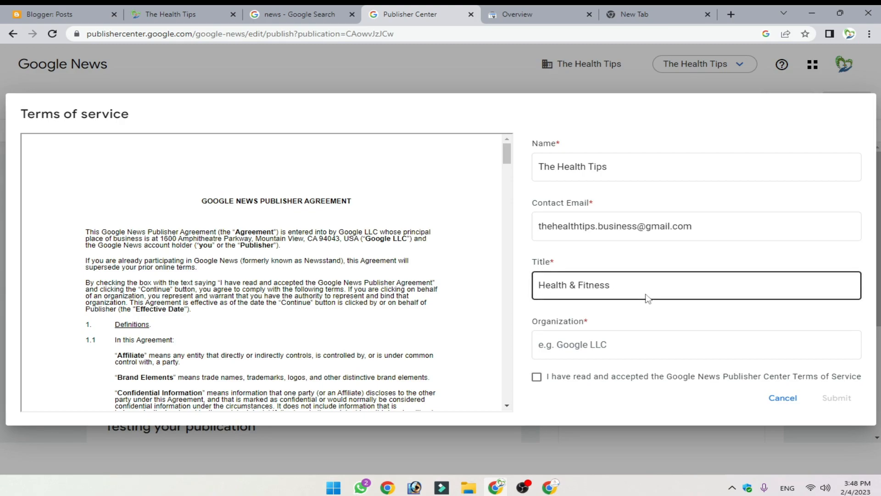
- Enter The Health Tips as the organization, then accept and submit the Google News Publisher Center terms of service
left_click(608, 330)
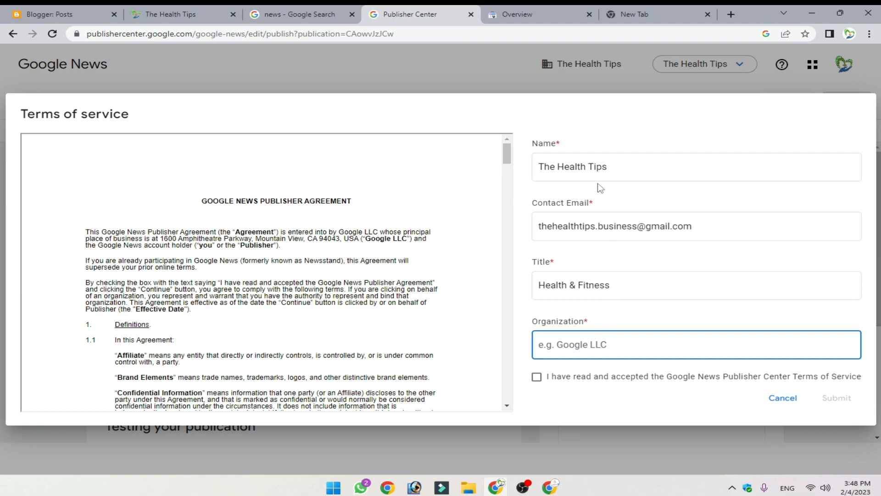
triple_click(609, 173)
key("ctrl+c")
left_click(590, 357)
key("ctrl+v")
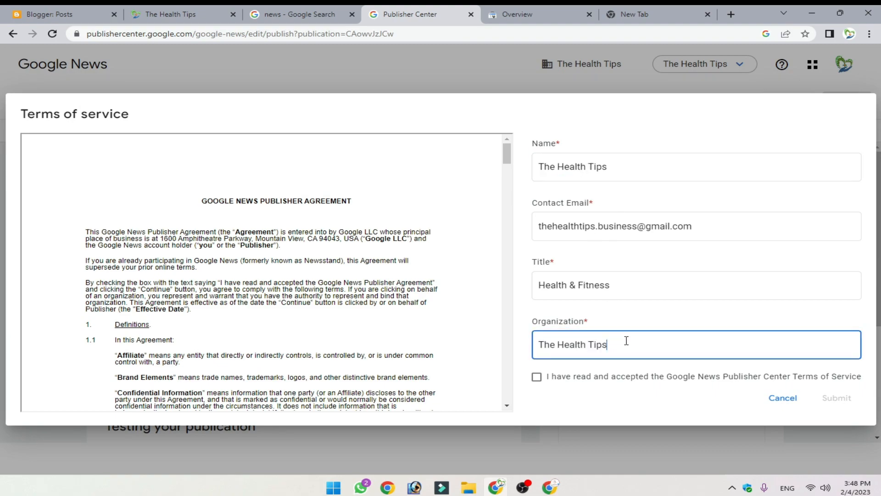
left_click(537, 378)
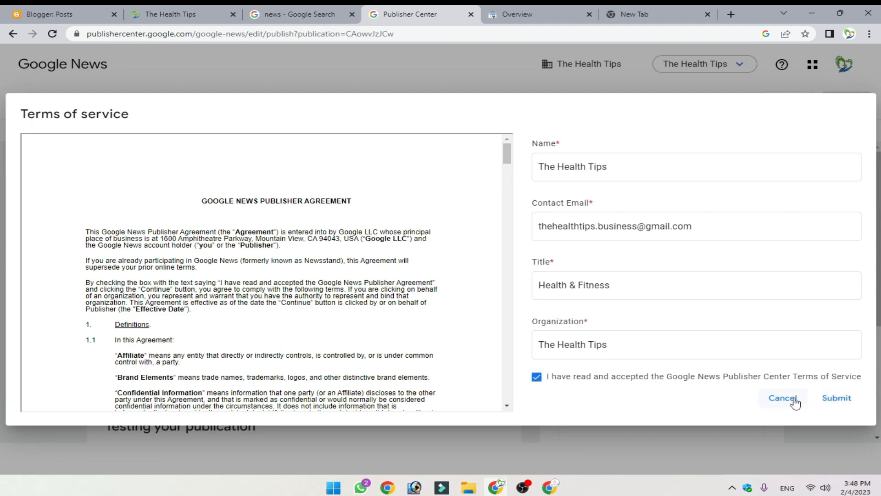
left_click(833, 400)
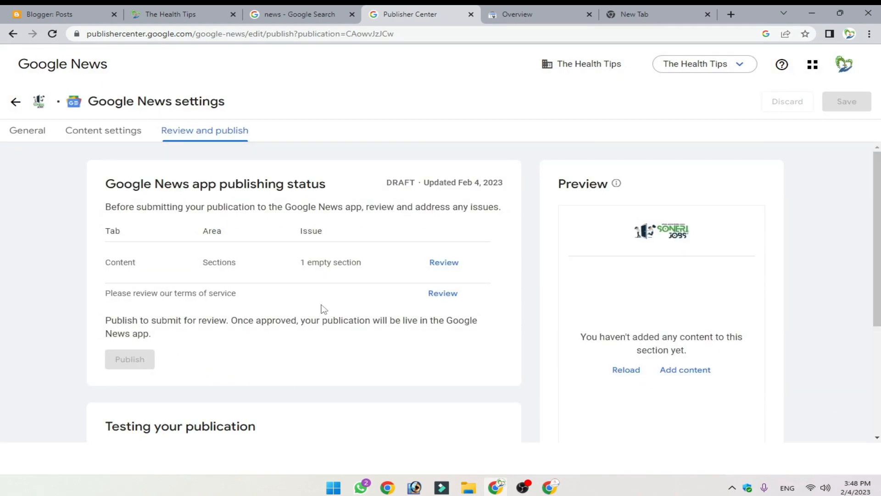
- Recheck the articles of The Health Tips section in the content settings and return to the review and publish page
left_click(114, 130)
left_click(135, 282)
left_click(136, 282)
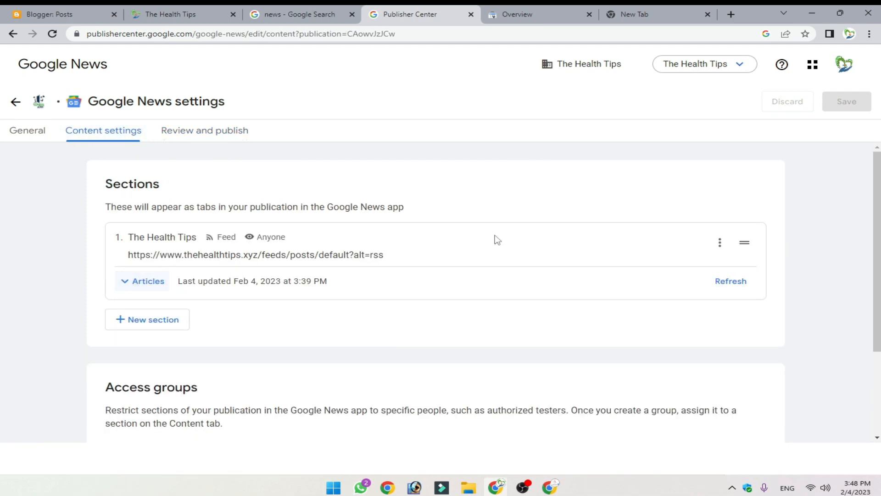
left_click(221, 134)
left_click(106, 132)
left_click(209, 130)
- Look over the Google News app publishing status and the publication testing information
scroll(418, 327, "down", 3)
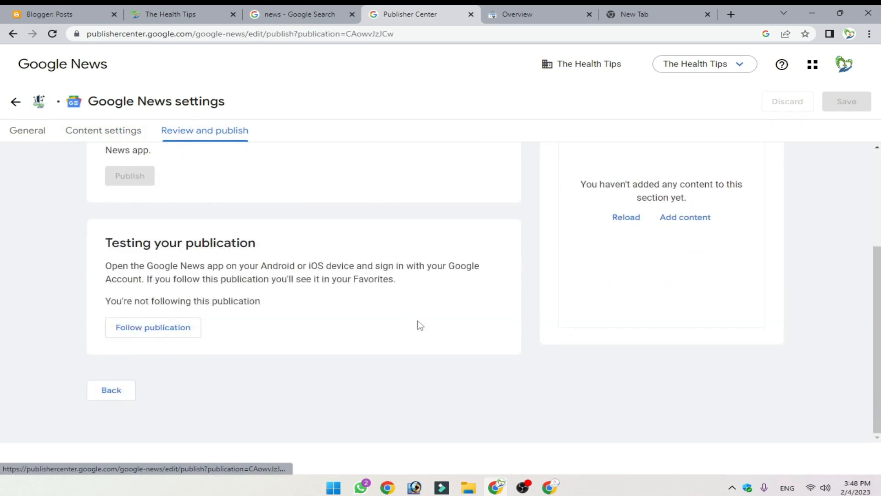
scroll(565, 406, "up", 3)
scroll(533, 335, "down", 1)
scroll(533, 334, "up", 1)
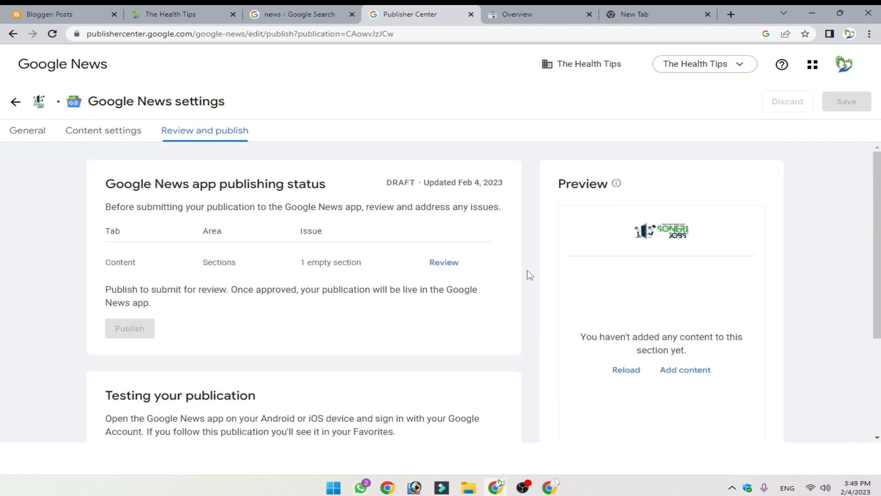
left_click_drag(188, 185, 94, 183)
left_click(262, 207)
- Switch to the other Chrome window and open the Publisher Center home page of the Study To Earn publication
left_click(550, 487)
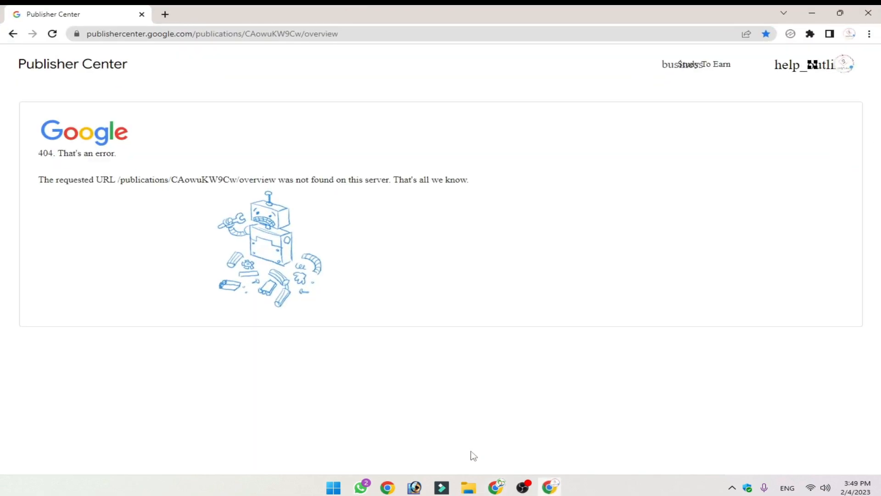
left_click(54, 68)
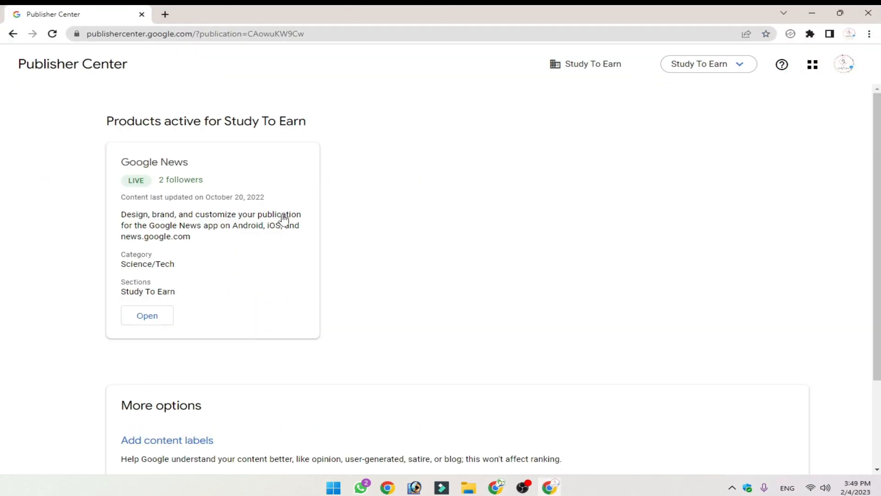